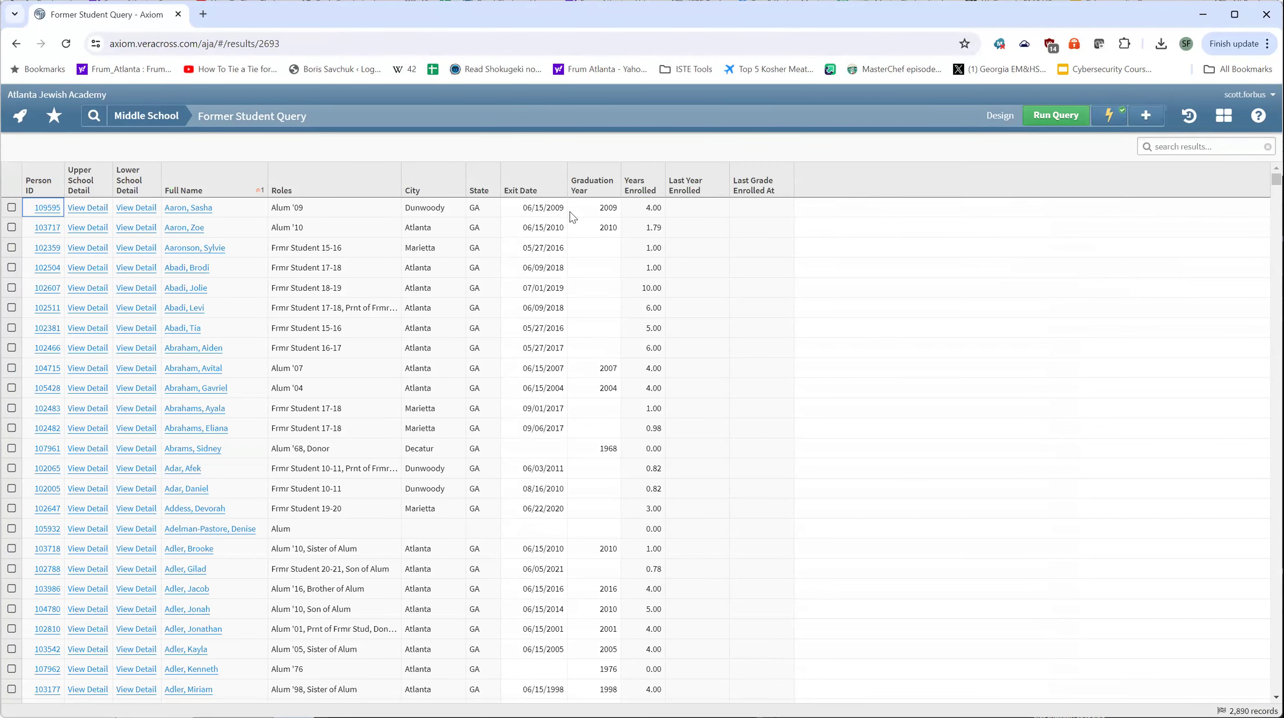
pyautogui.click(1108, 118)
pyautogui.scroll(-5, 533, 304)
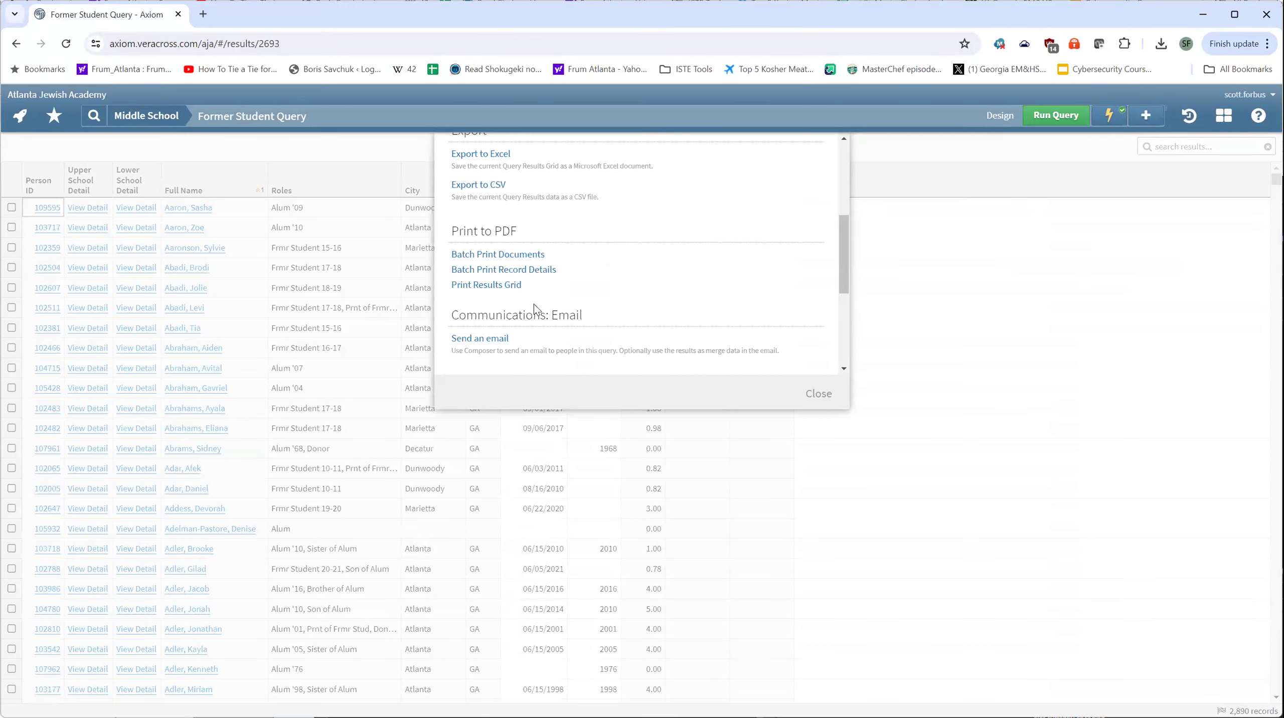
pyautogui.click(480, 338)
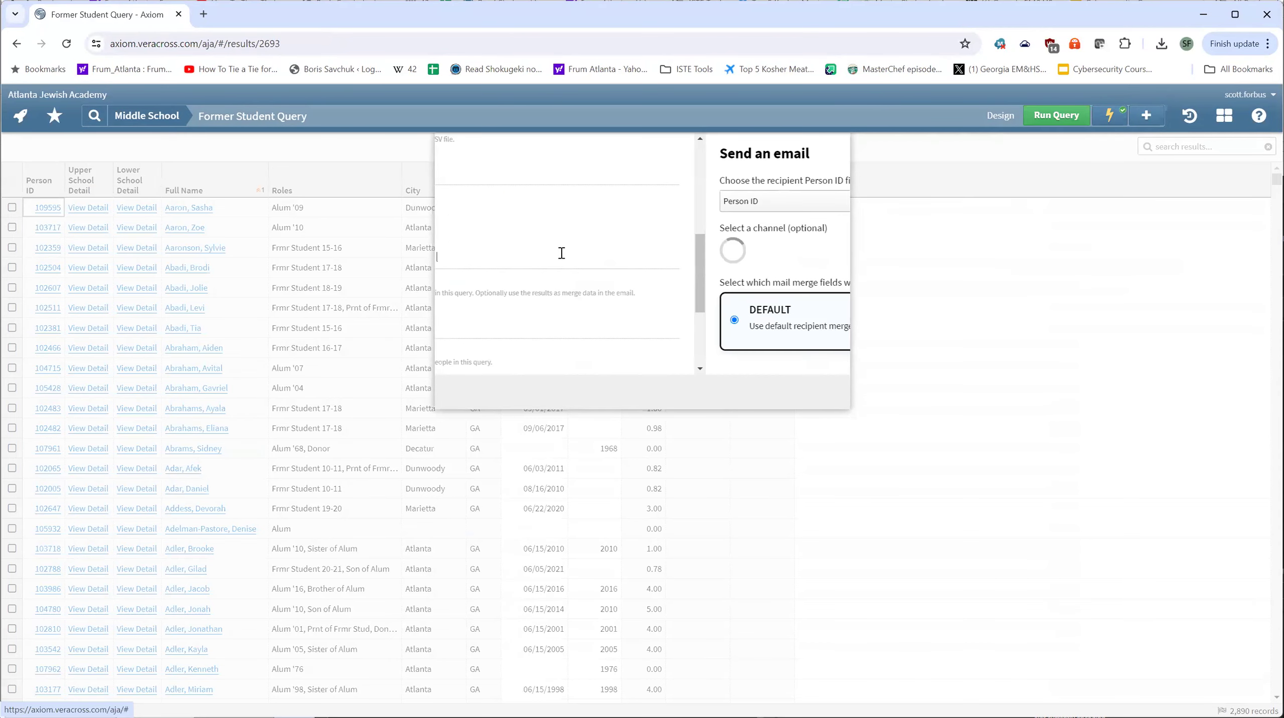
pyautogui.click(561, 252)
pyautogui.write('gene')
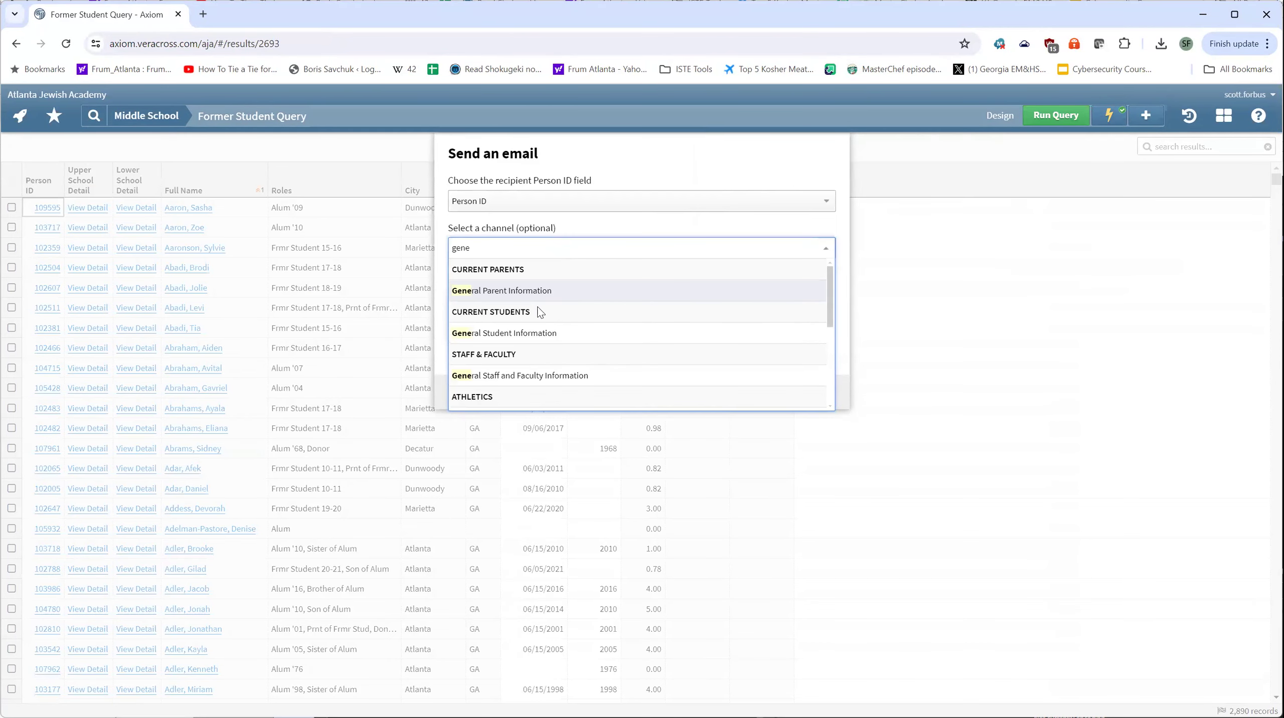
pyautogui.click(543, 329)
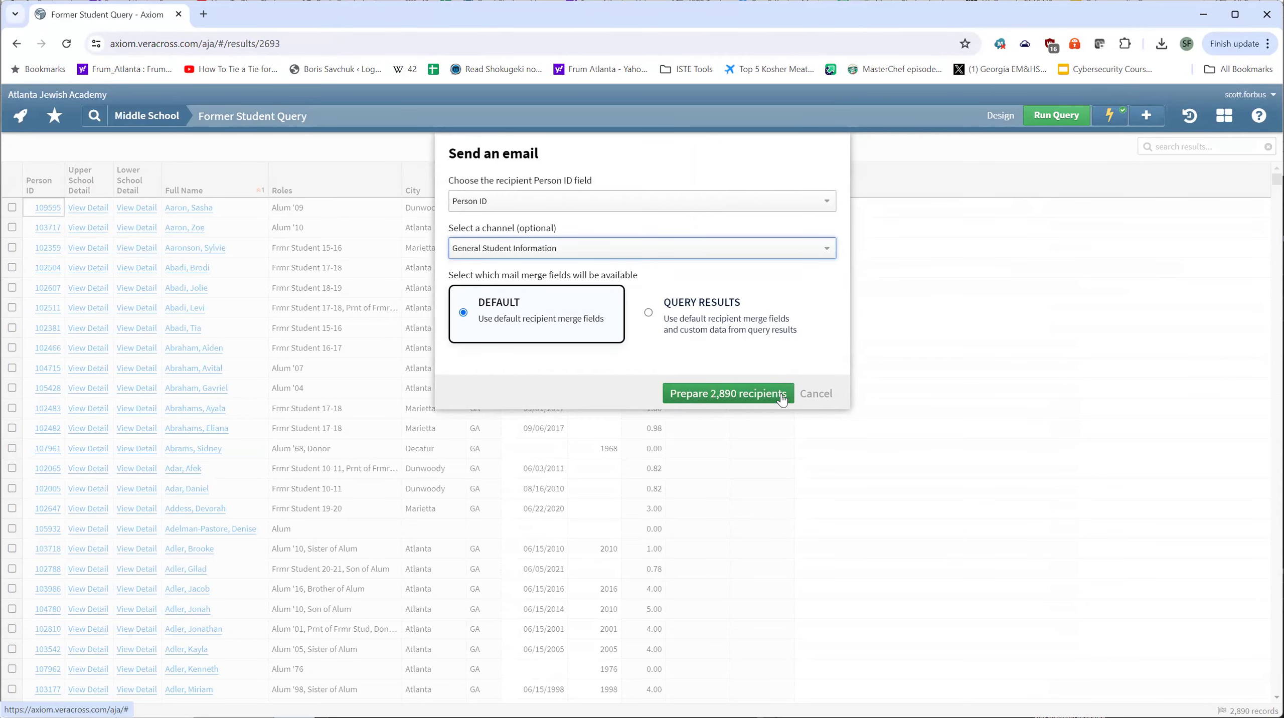
pyautogui.click(816, 393)
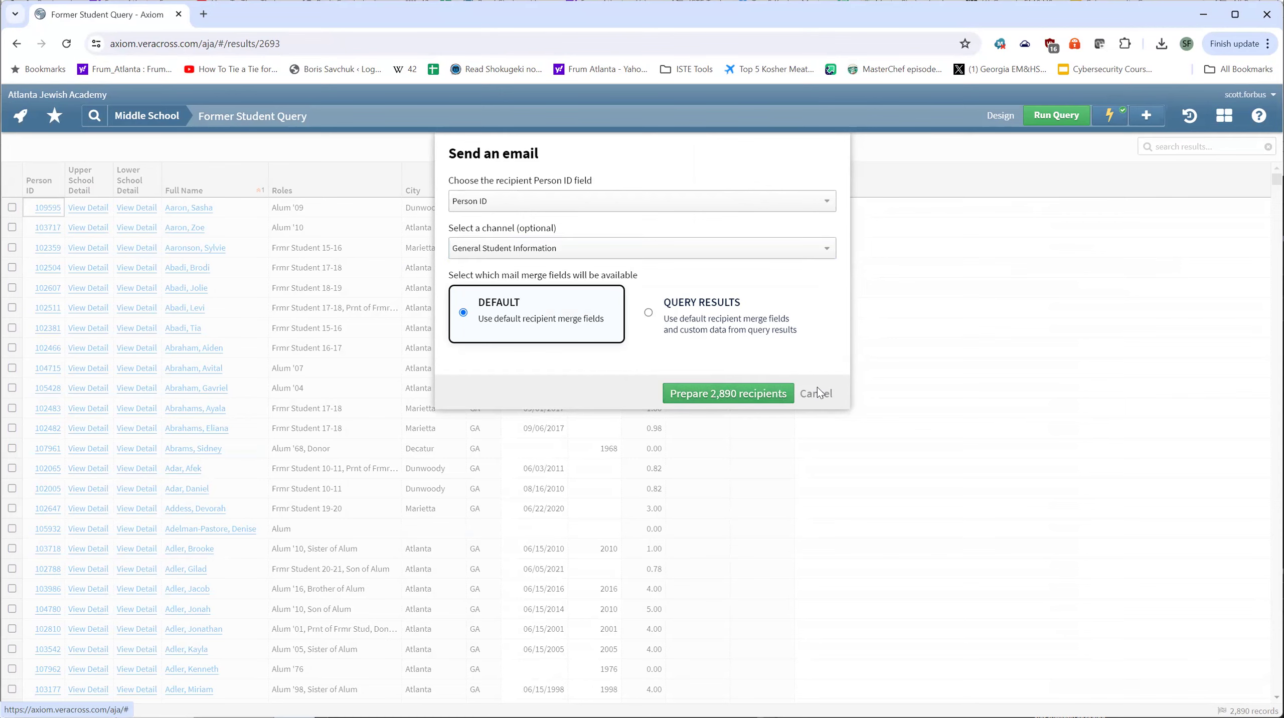
# Remove the Person ID field from the Former Student Query design and rerun the query
pyautogui.click(180, 243)
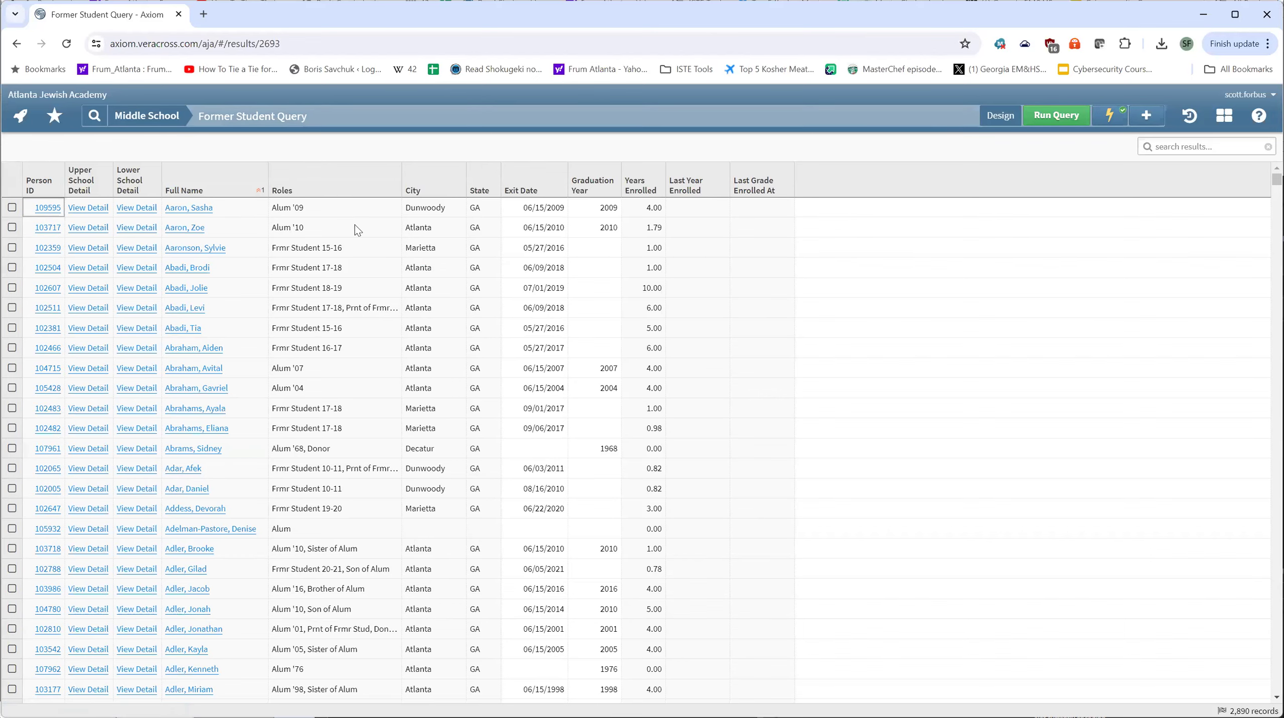
pyautogui.click(436, 200)
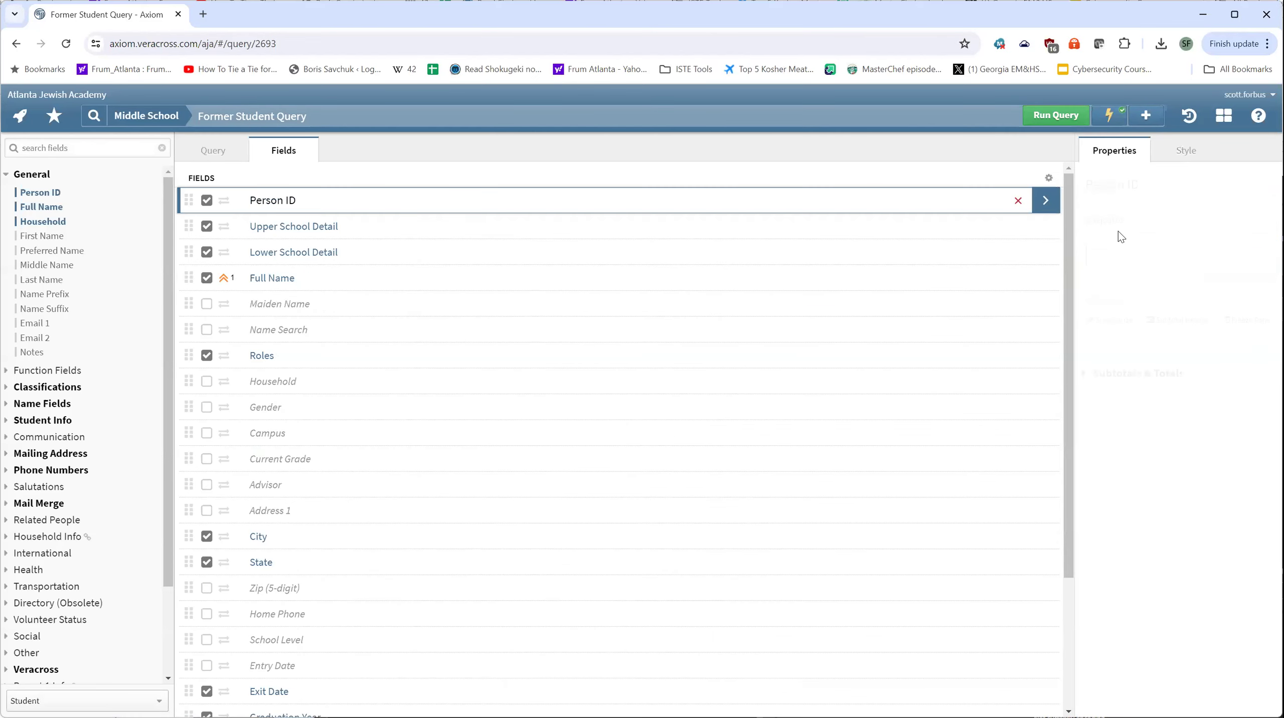
pyautogui.click(1018, 201)
pyautogui.click(1058, 116)
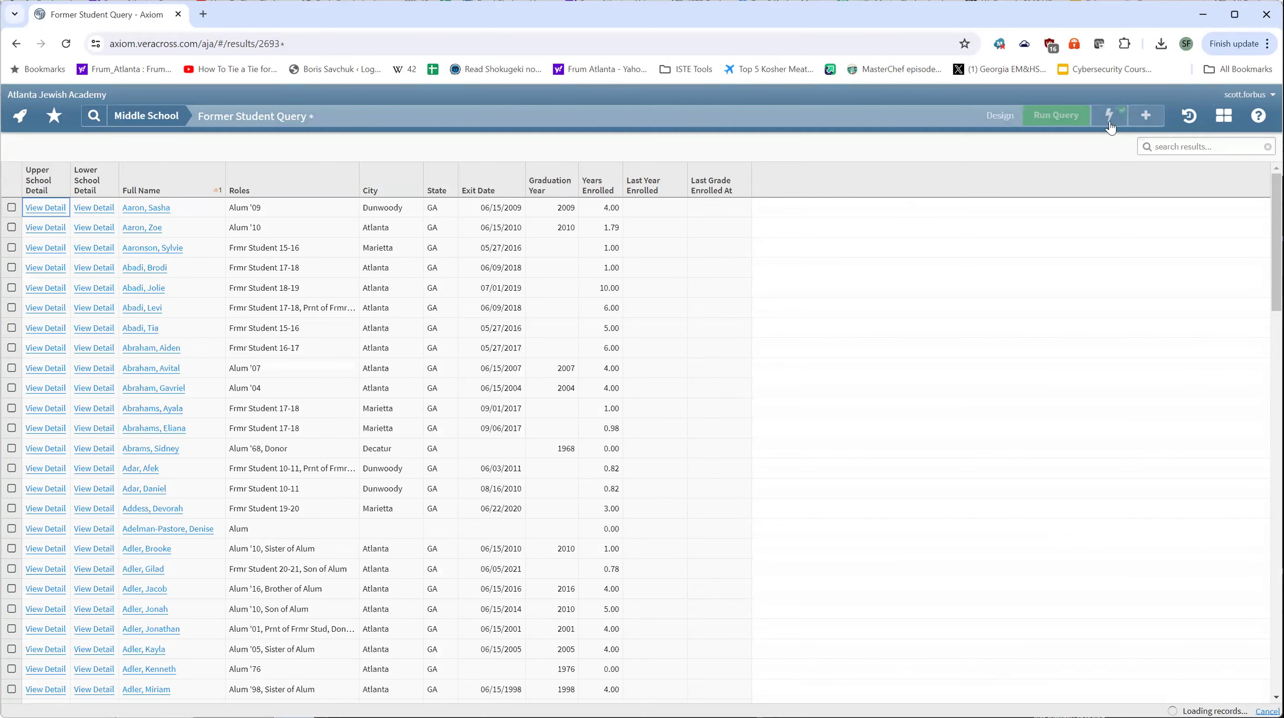
# Prepare the query's email recipients with Graduation Year as the Person ID field, the General Student Information channel and default merge fields
pyautogui.scroll(-5, 487, 263)
pyautogui.click(465, 282)
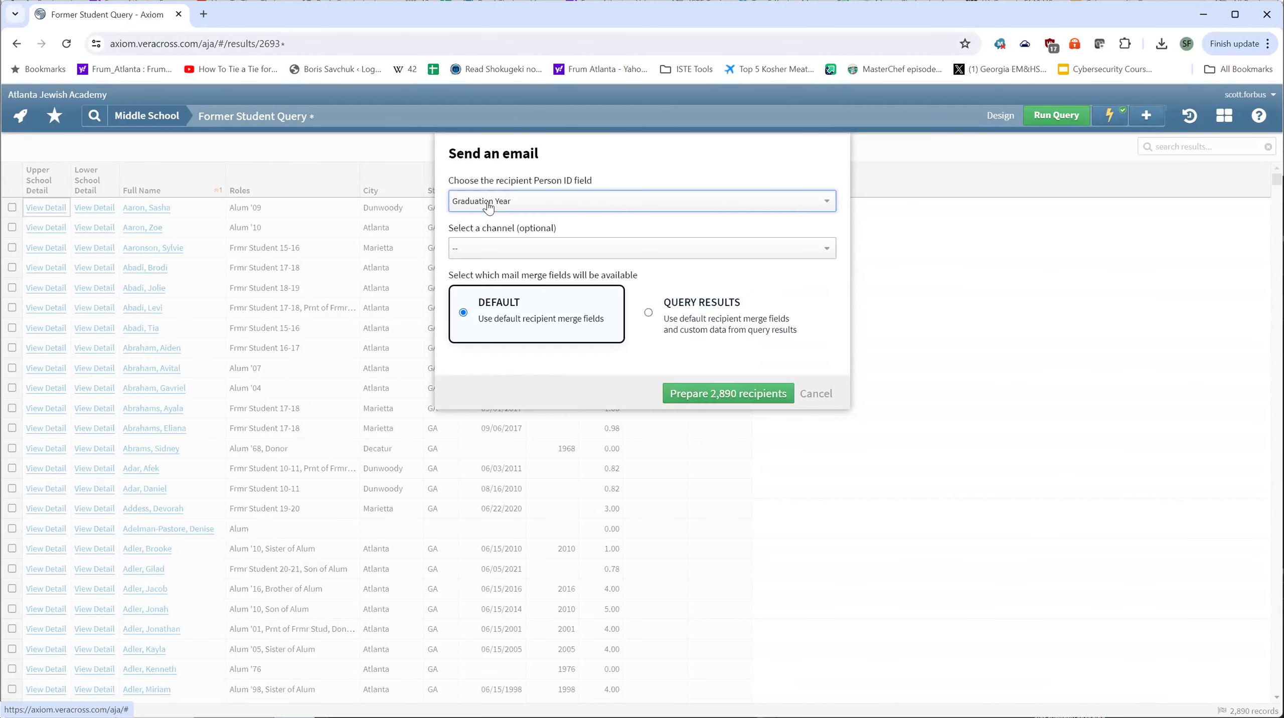
pyautogui.click(495, 249)
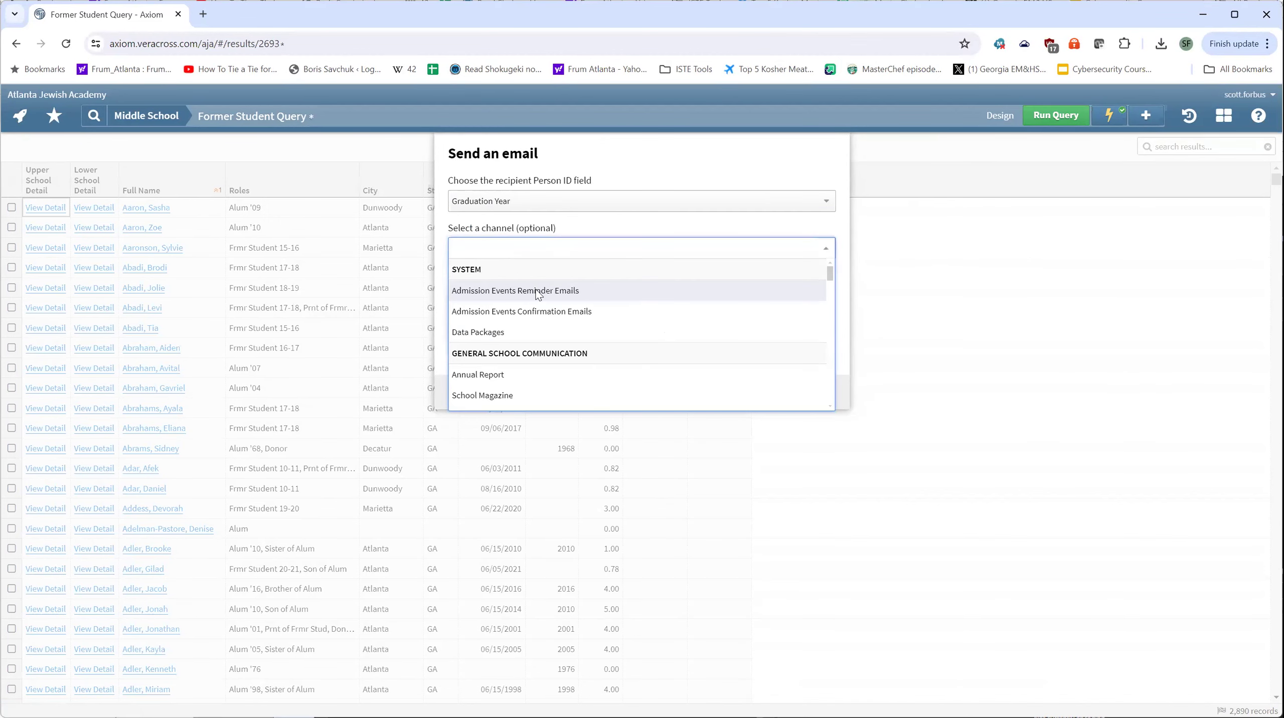
pyautogui.scroll(-3, 539, 294)
pyautogui.write('ge')
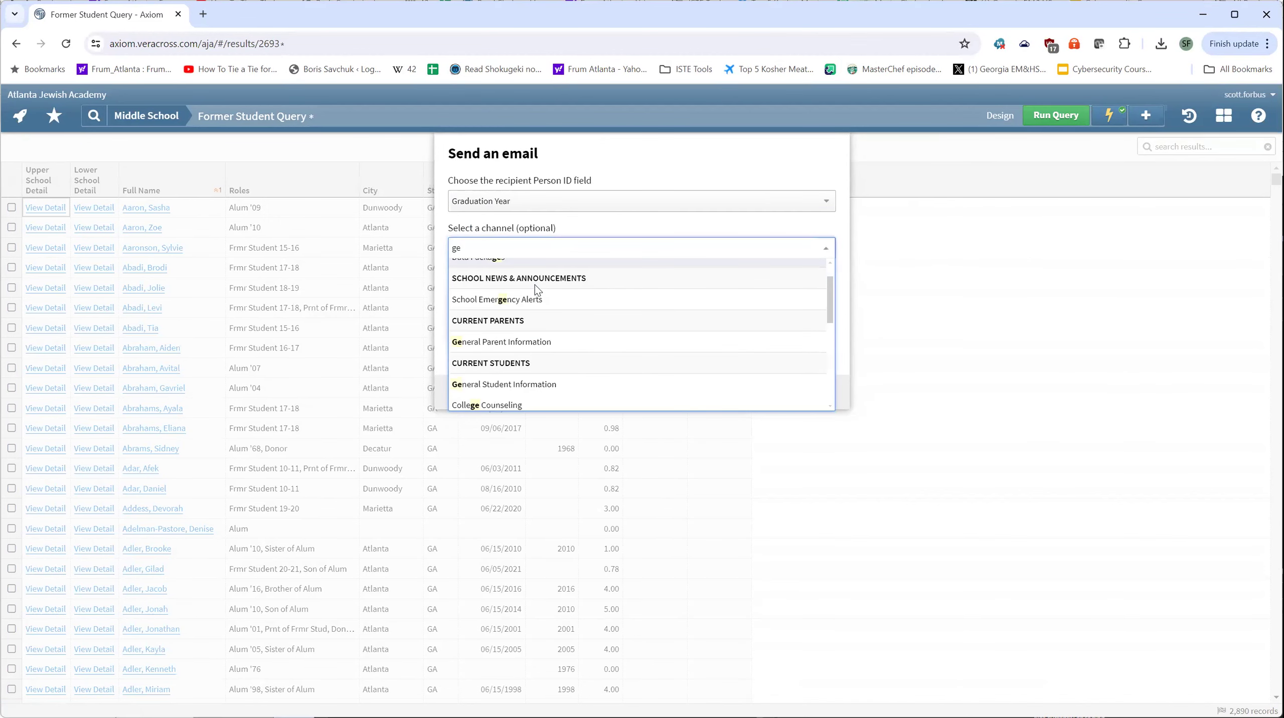
pyautogui.click(560, 387)
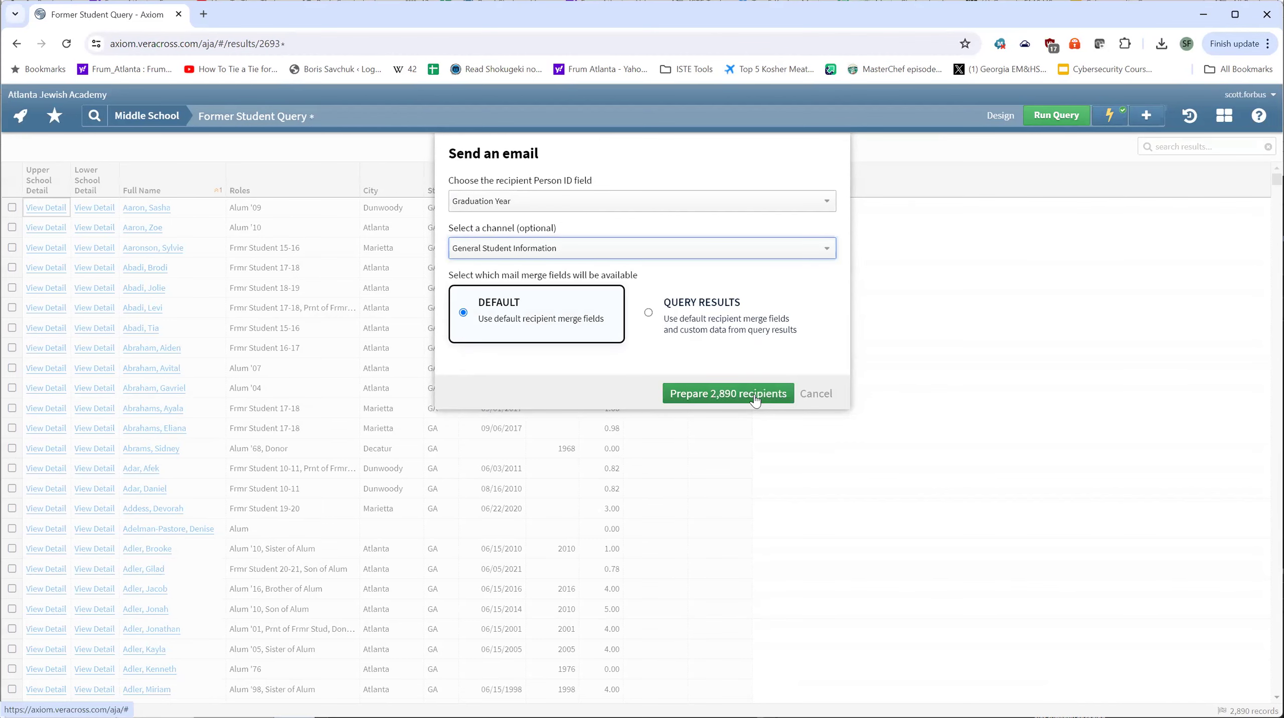
pyautogui.click(754, 397)
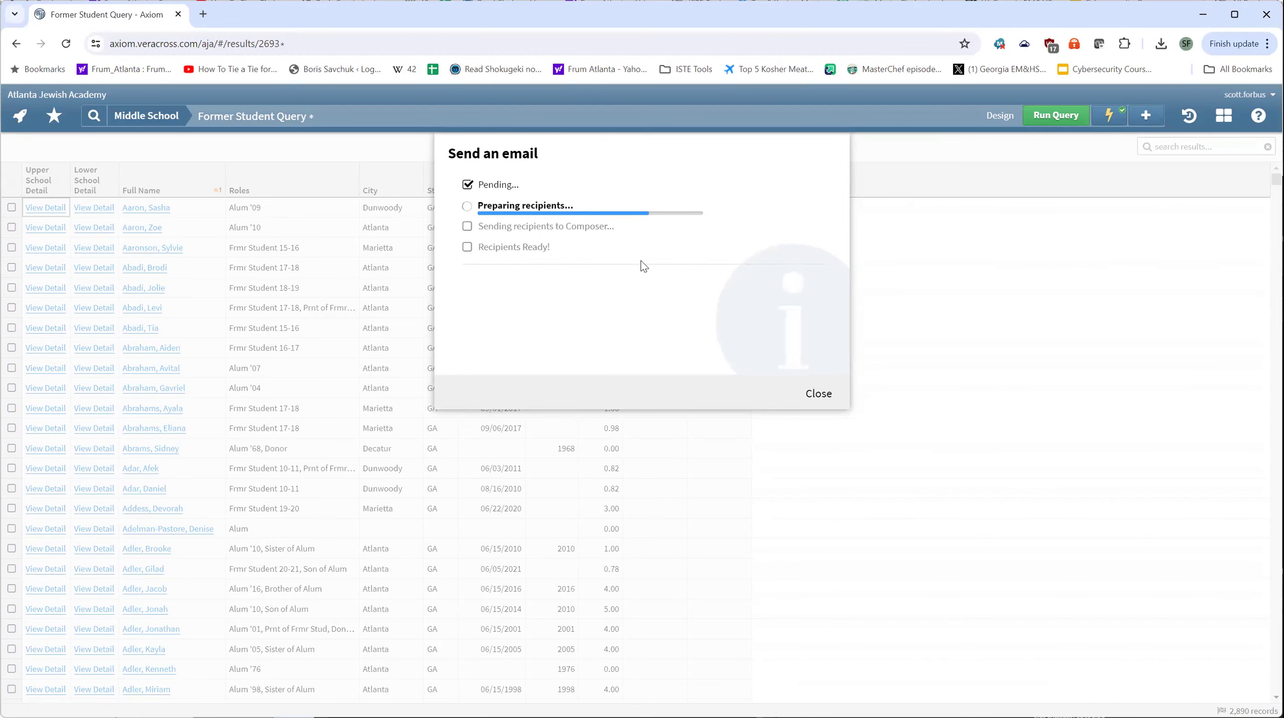
# Launch Composer and create a new email from scratch with the subject "Subject", keeping the Drag & Drop editor
pyautogui.click(653, 333)
pyautogui.click(680, 144)
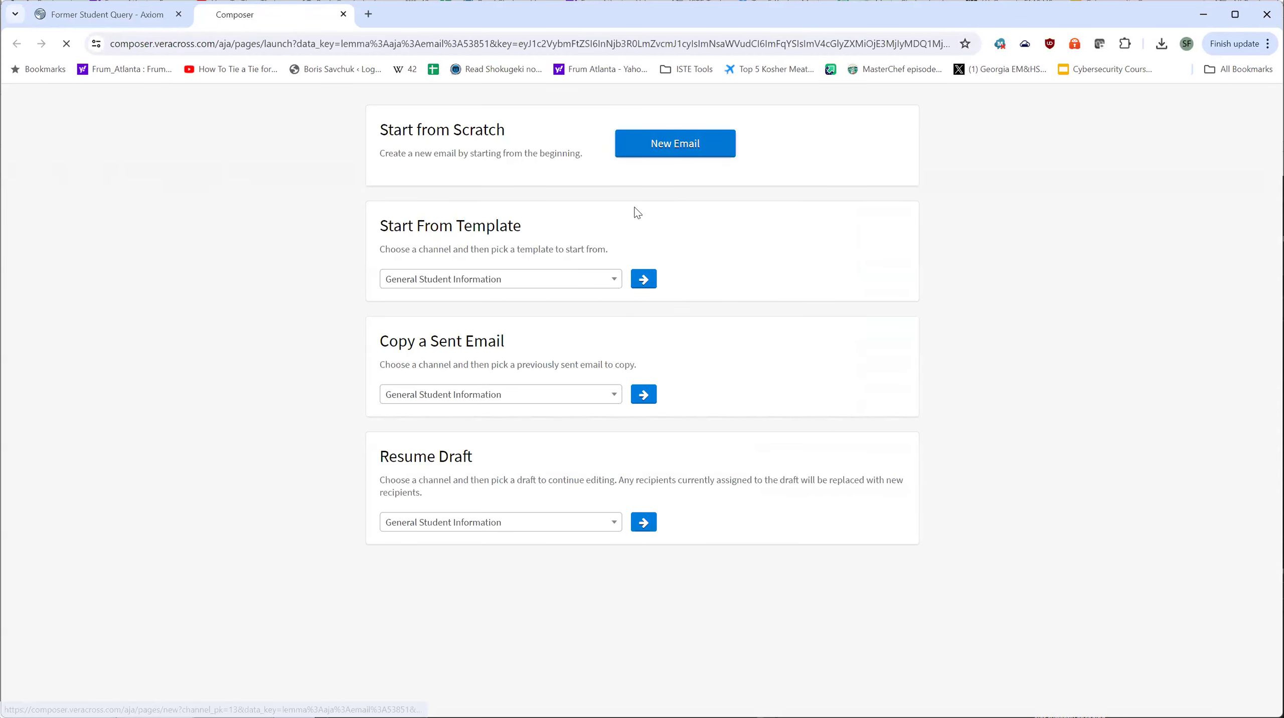
pyautogui.scroll(-1, 582, 476)
pyautogui.click(481, 222)
pyautogui.write('Subject')
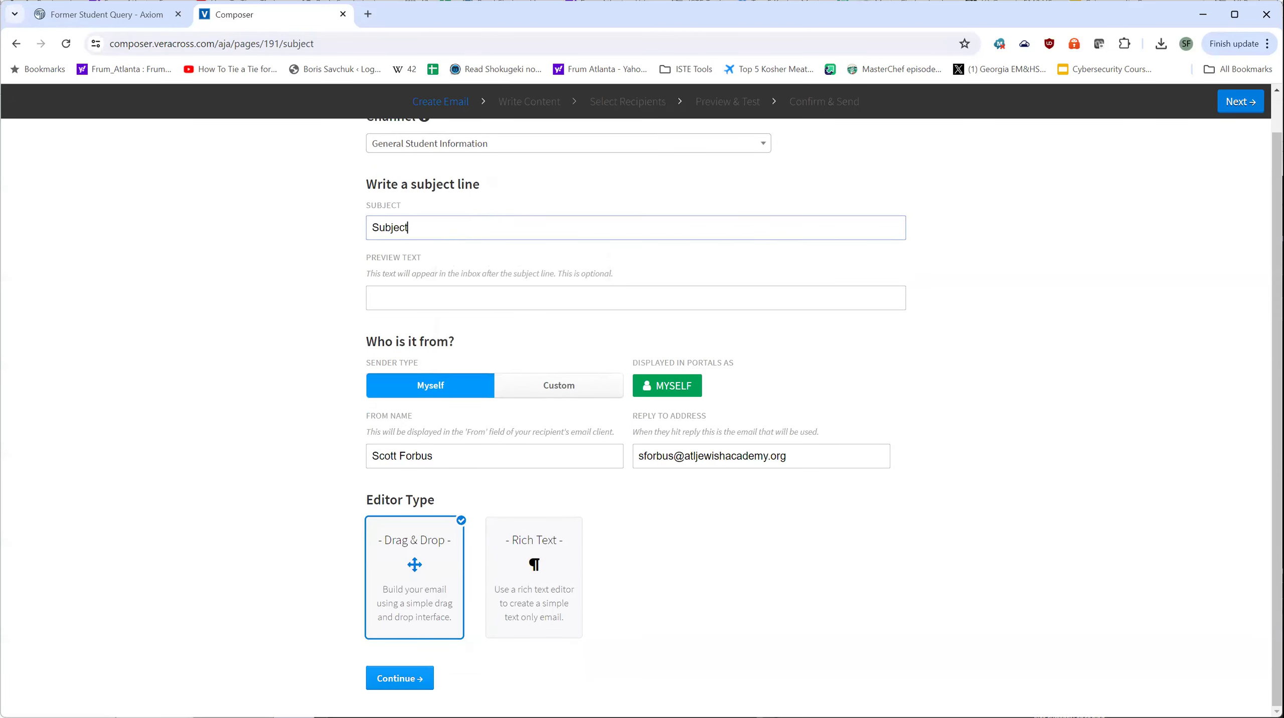
pyautogui.click(400, 677)
# Check the email's recipient list, and close Composer and the query's email dialog
pyautogui.click(665, 106)
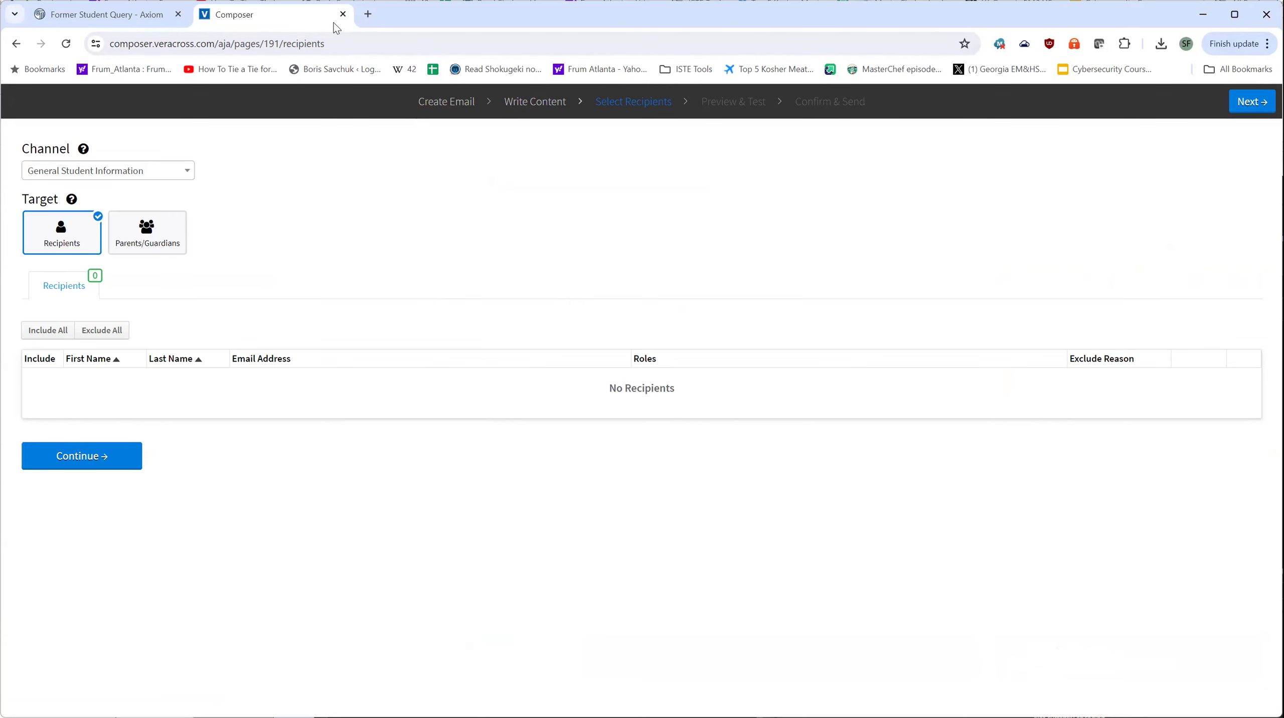
pyautogui.click(346, 16)
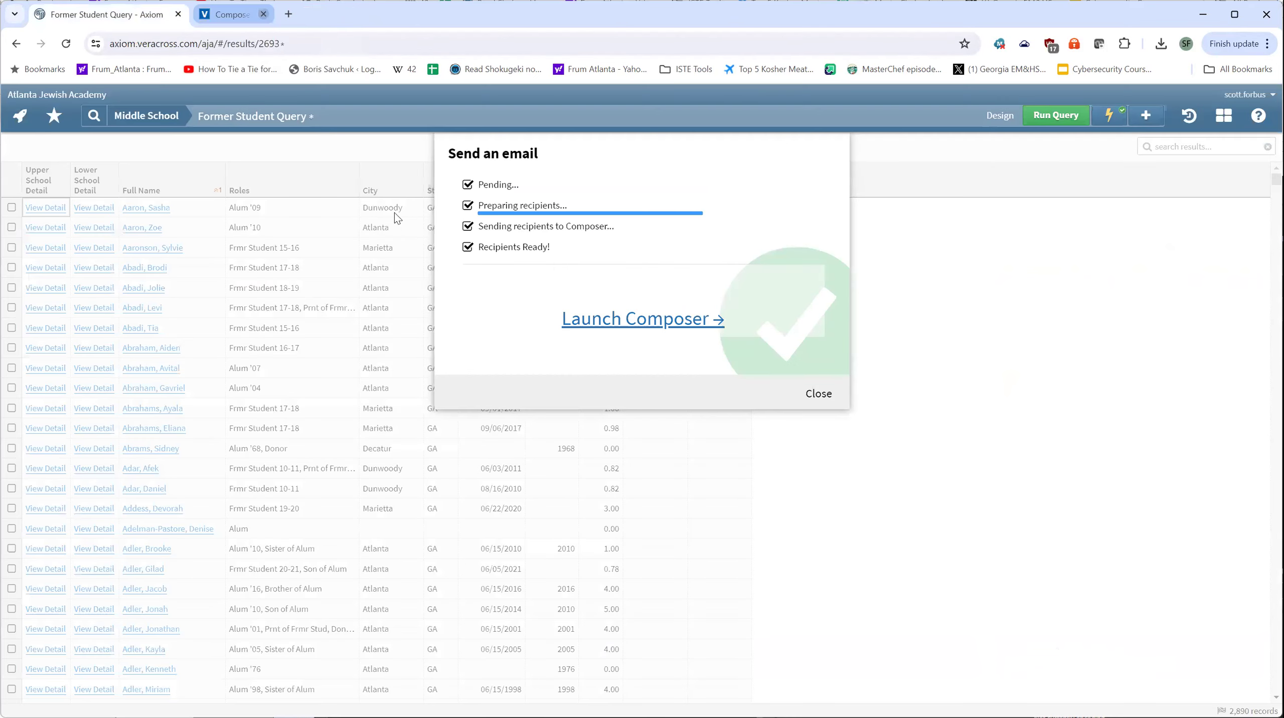
pyautogui.click(821, 393)
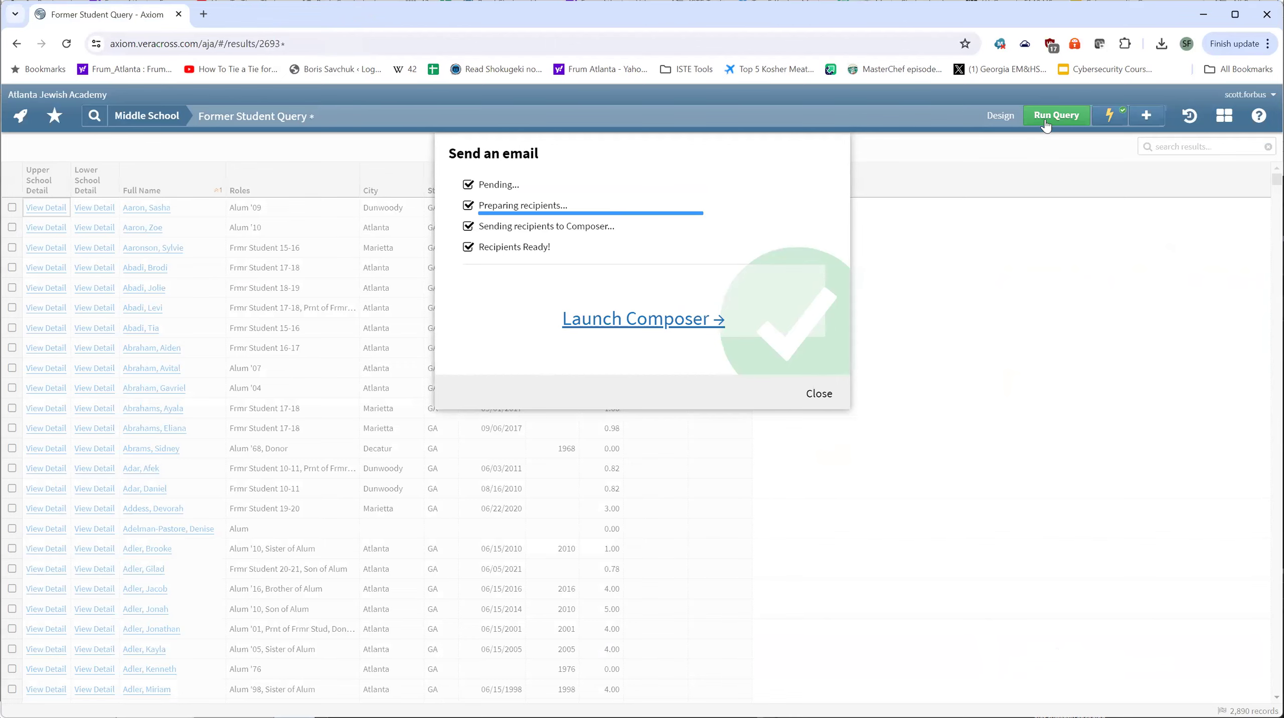
# Add the Person ID field back to the query design as the first column and rerun the query
pyautogui.click(1005, 116)
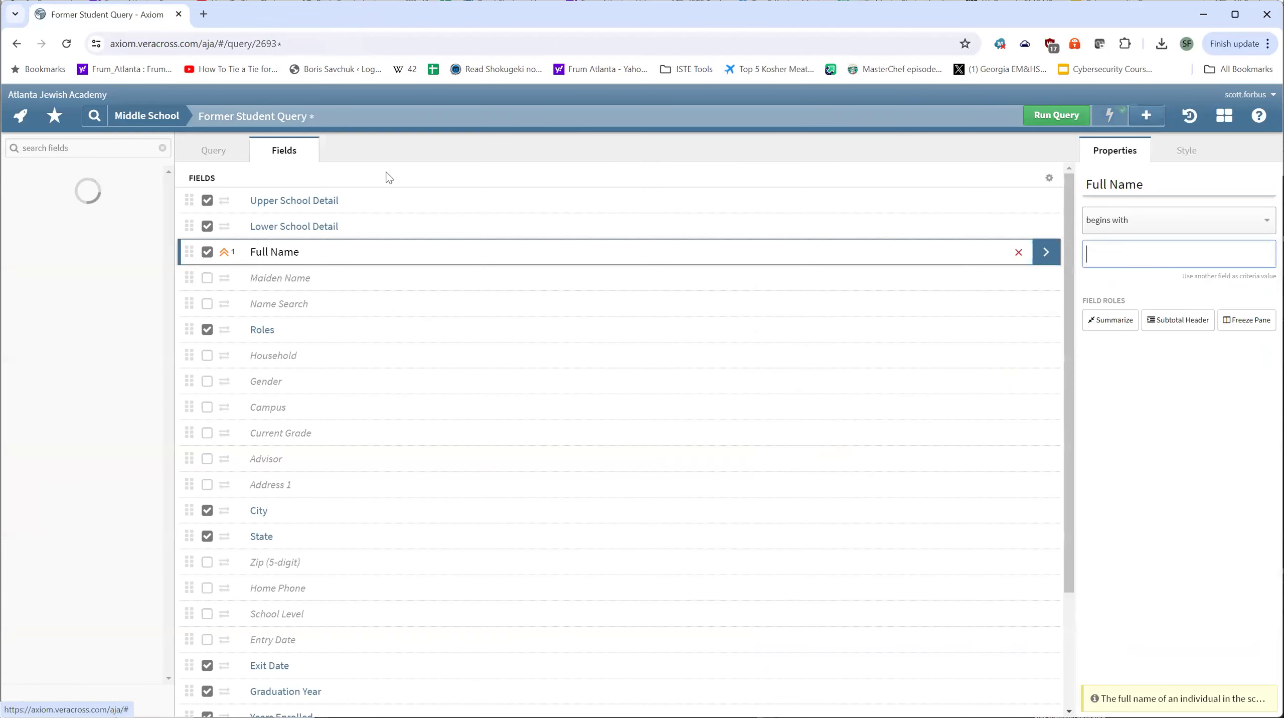
pyautogui.click(36, 195)
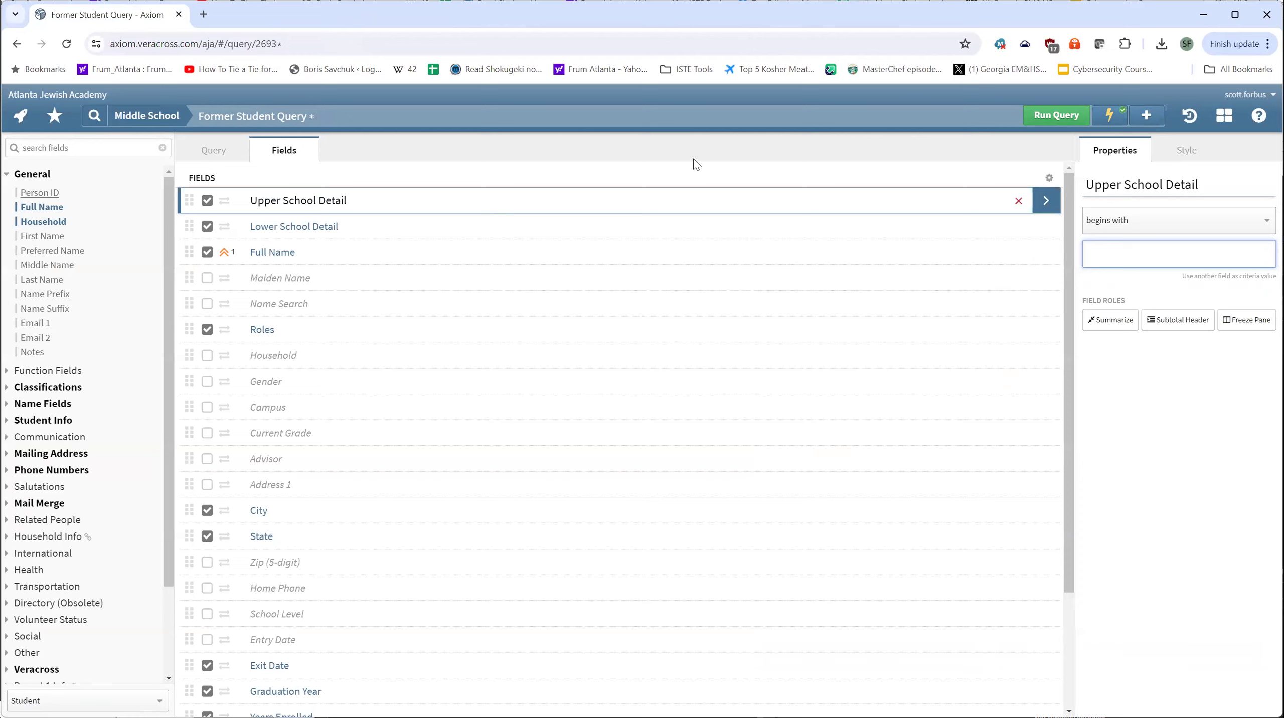
pyautogui.moveTo(190, 227); pyautogui.dragTo(189, 204)
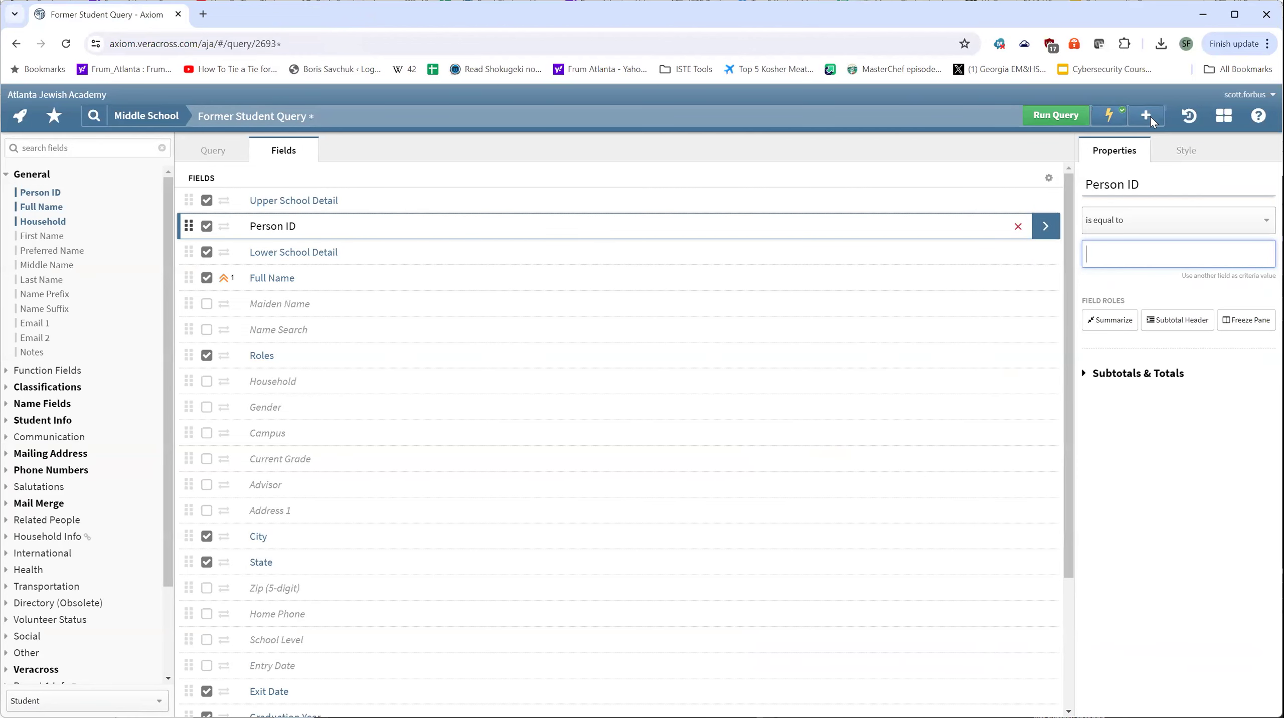
pyautogui.click(1056, 116)
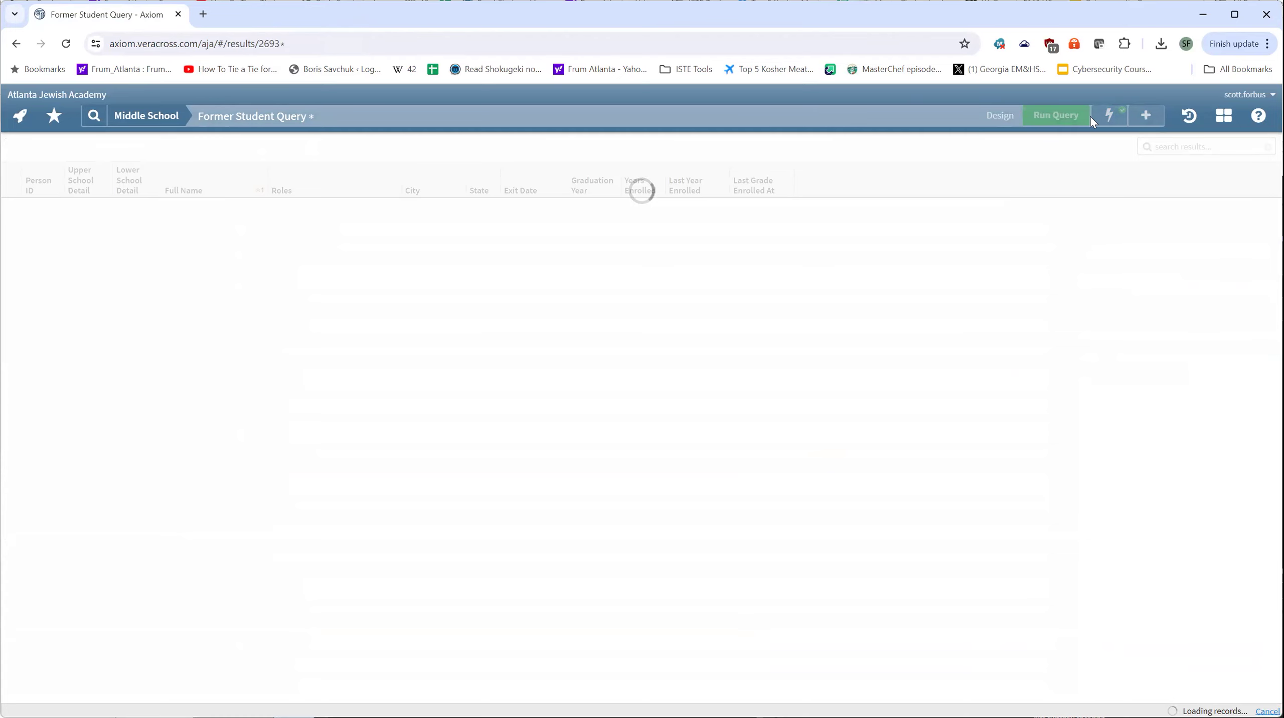
# Prepare the query's email recipients using the Person ID field, the General Parent Information channel and default merge fields
pyautogui.click(1106, 118)
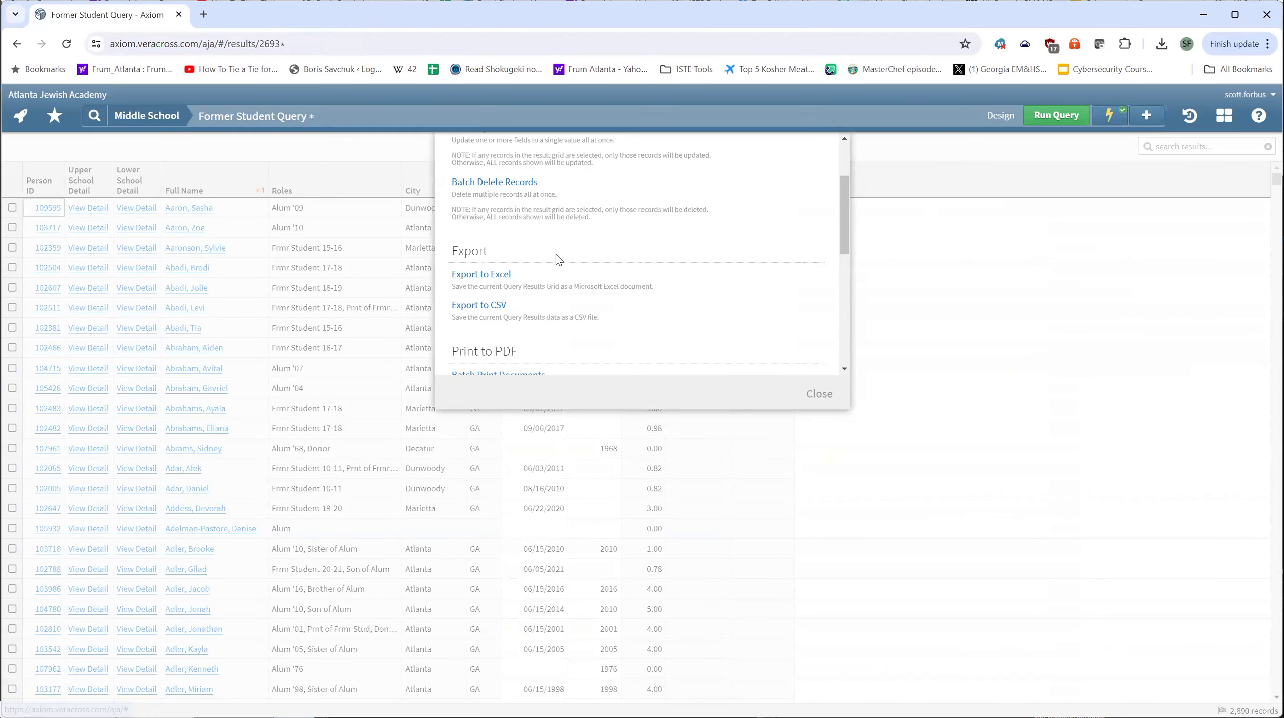
pyautogui.scroll(-5, 481, 173)
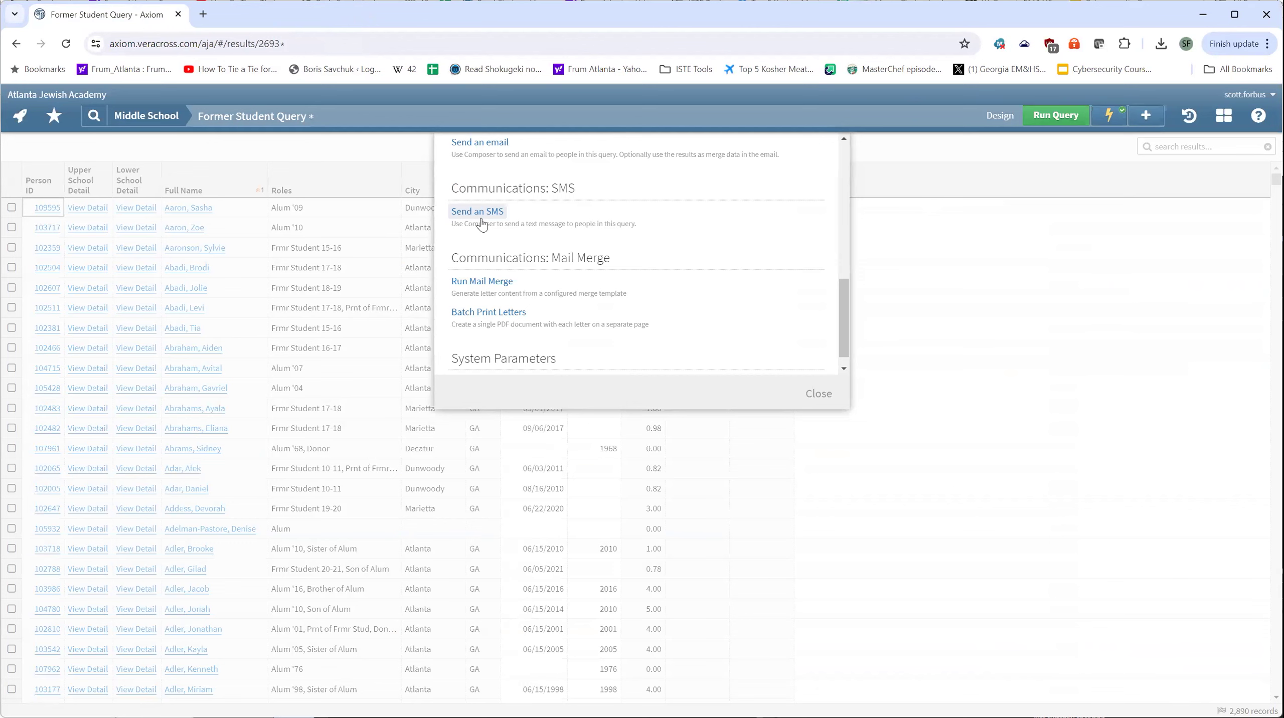
pyautogui.scroll(2, 482, 222)
pyautogui.click(588, 235)
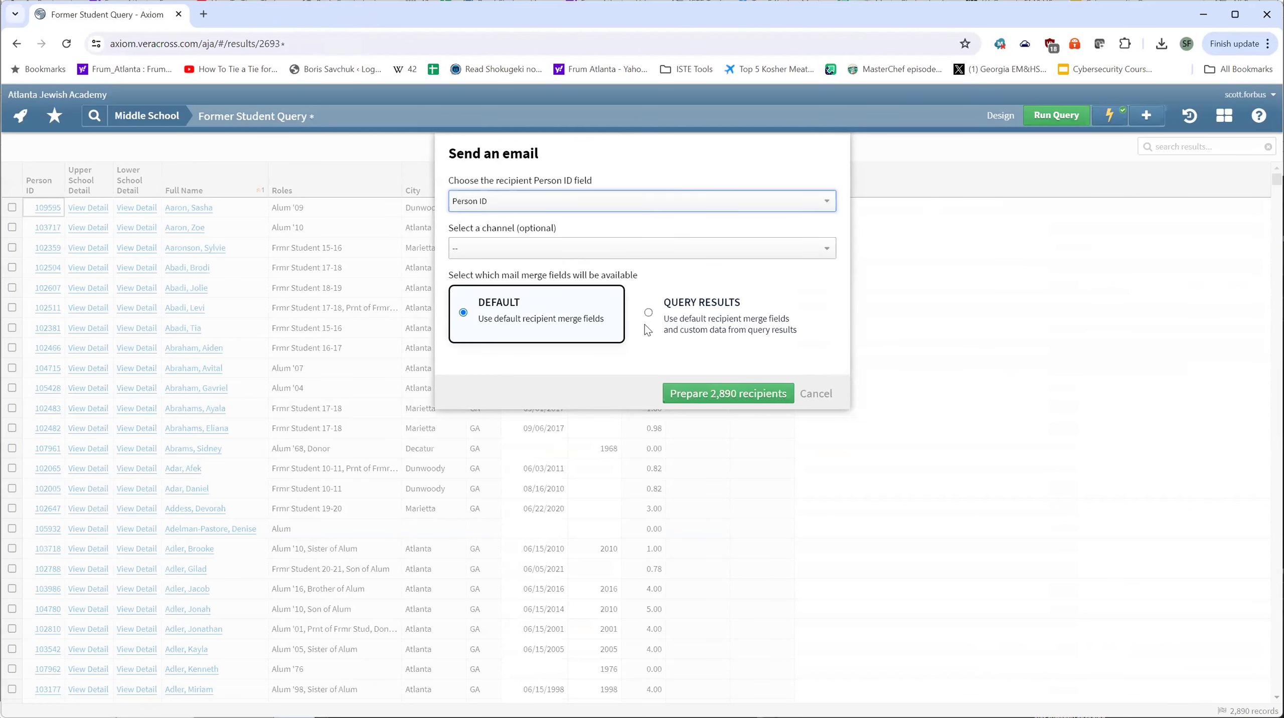
pyautogui.click(647, 248)
pyautogui.click(659, 330)
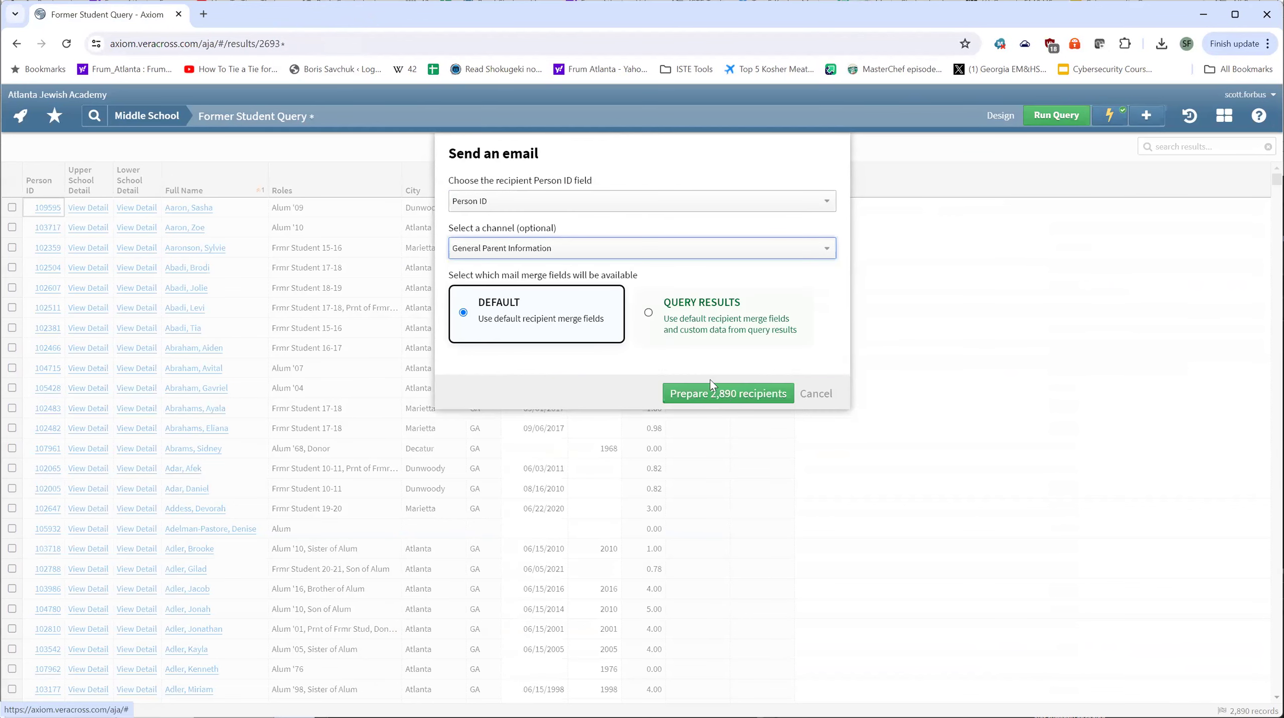
pyautogui.click(750, 388)
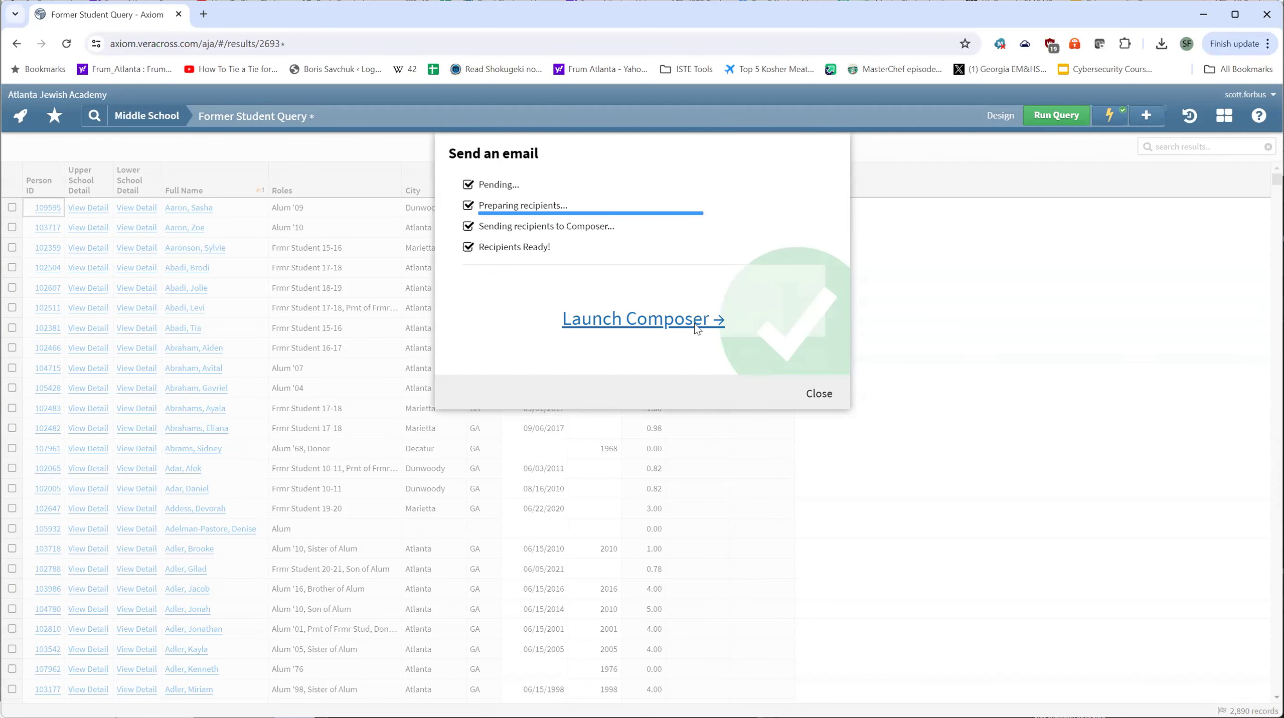
# Launch Composer, start a new email from scratch and go to its recipient selection
pyautogui.click(696, 328)
pyautogui.click(656, 146)
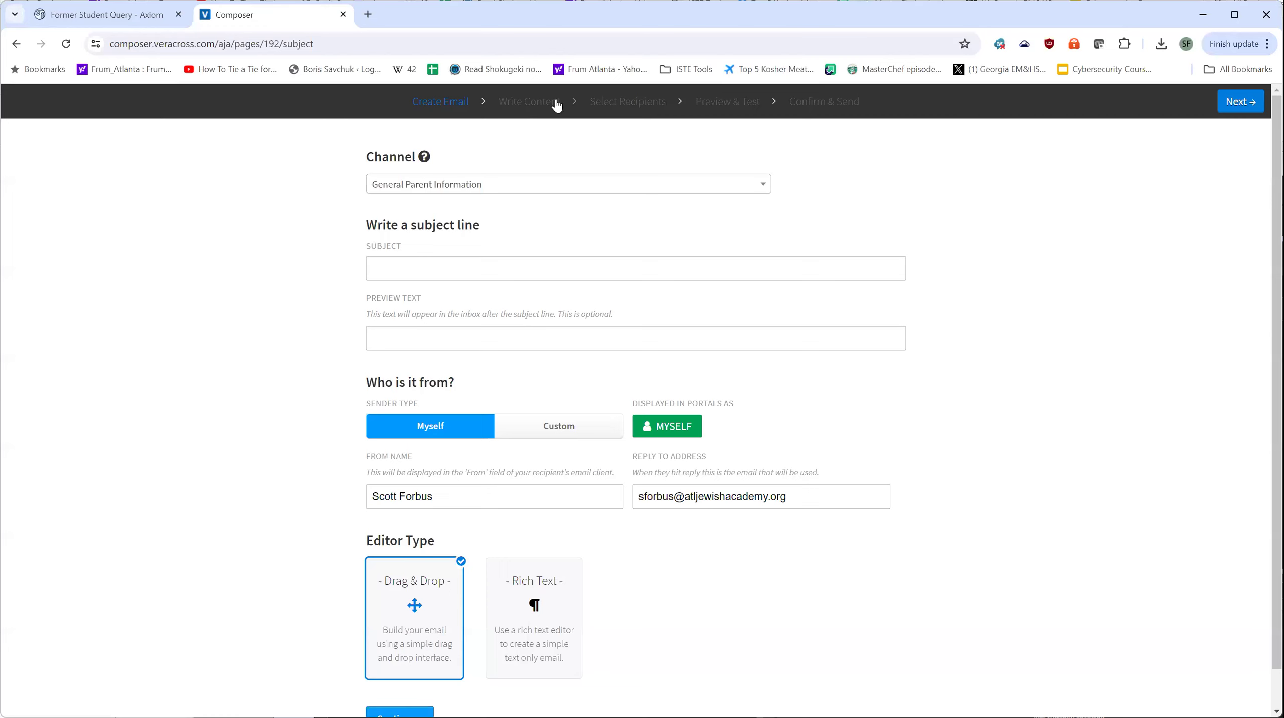
pyautogui.click(639, 107)
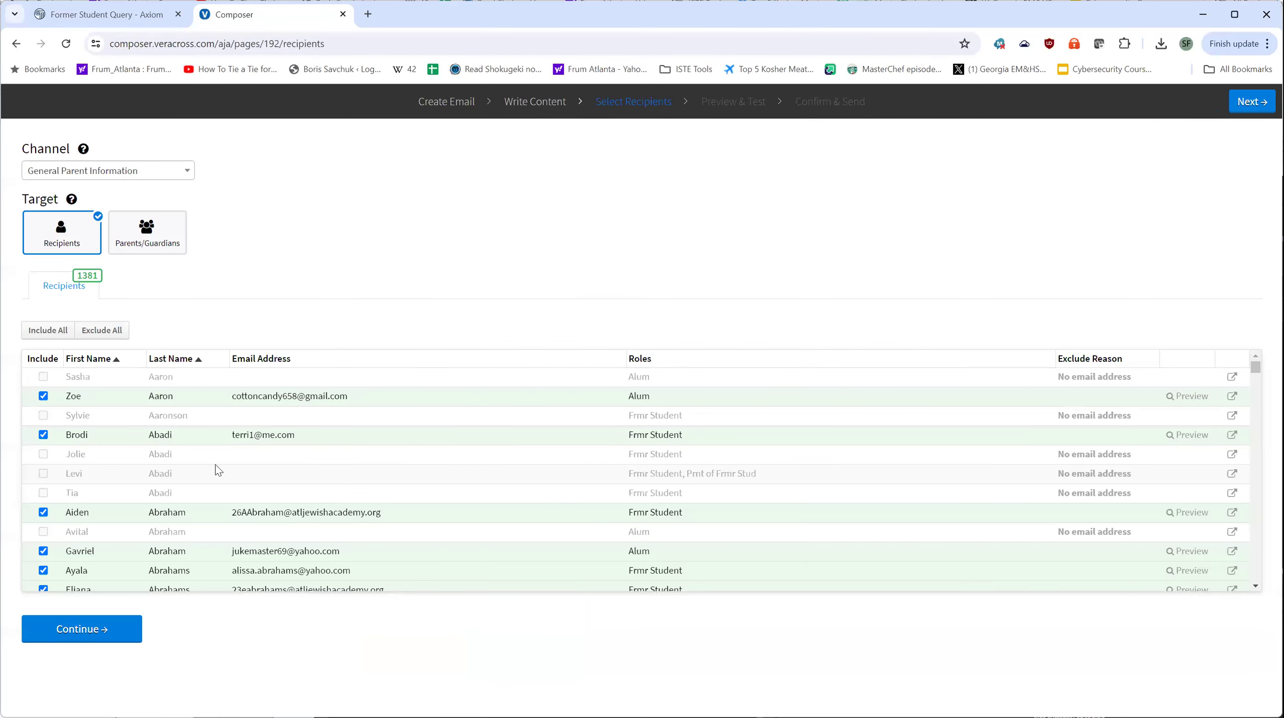
# Set the email's target to Parents/Guardians, and close Composer and the query's email dialog
pyautogui.click(146, 229)
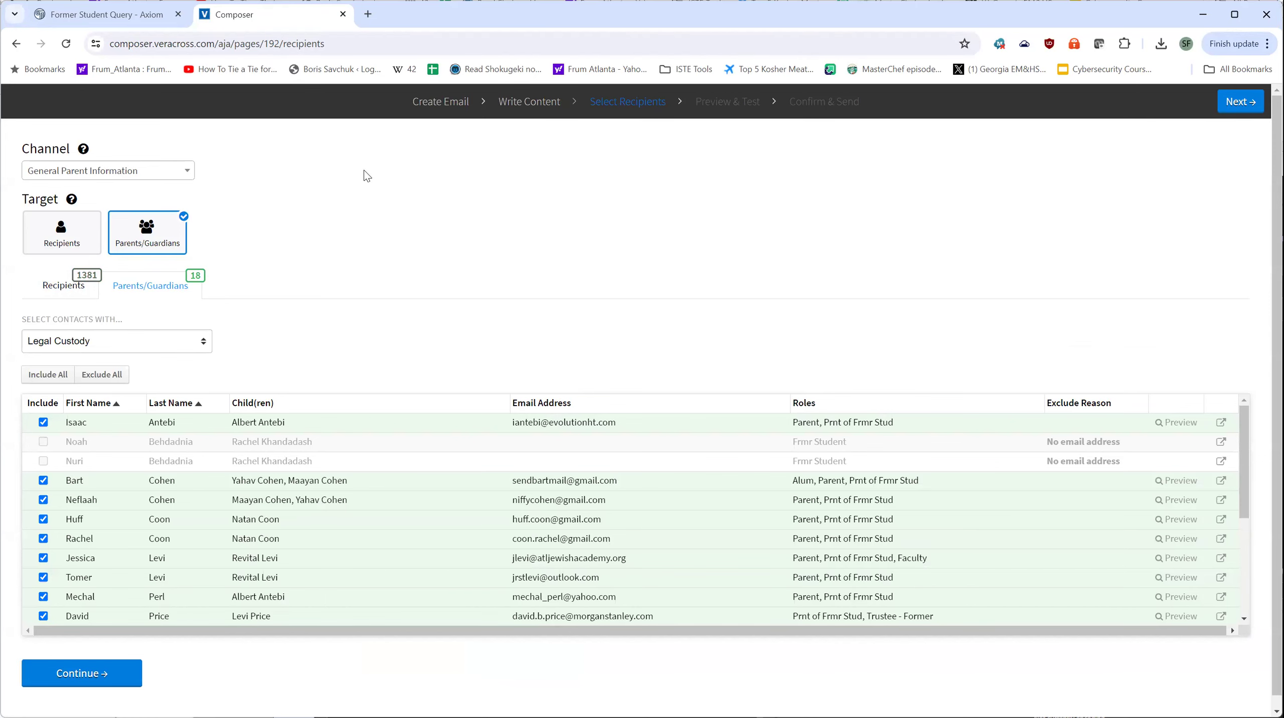
pyautogui.click(344, 14)
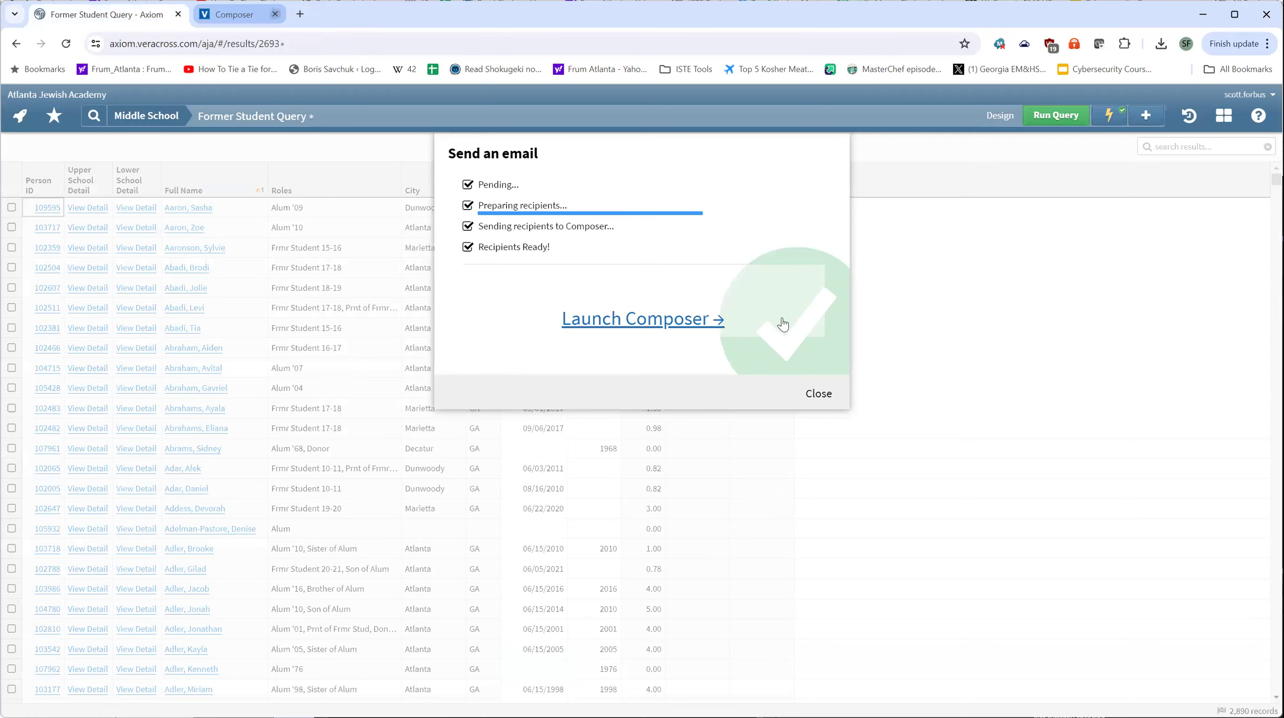
pyautogui.click(824, 396)
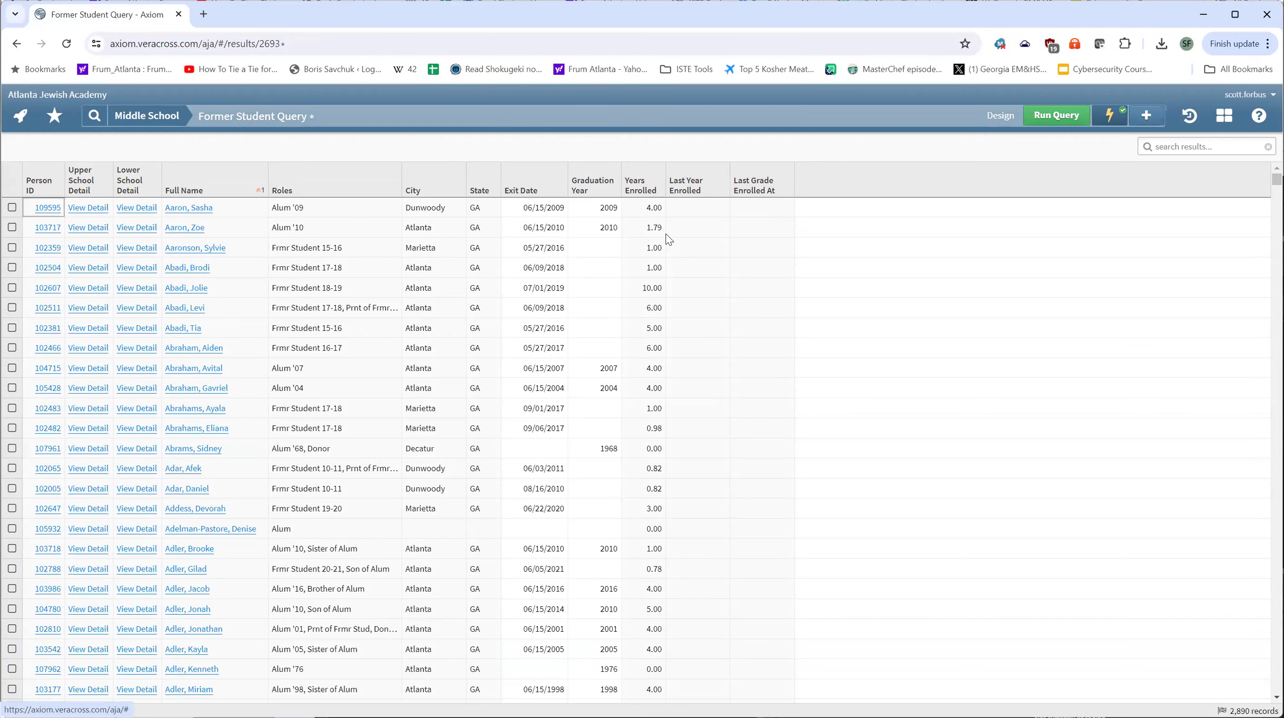
# Set up another email from the query results with the General Alumni News channel and the Query Results merge fields
pyautogui.scroll(-3, 542, 286)
pyautogui.click(488, 284)
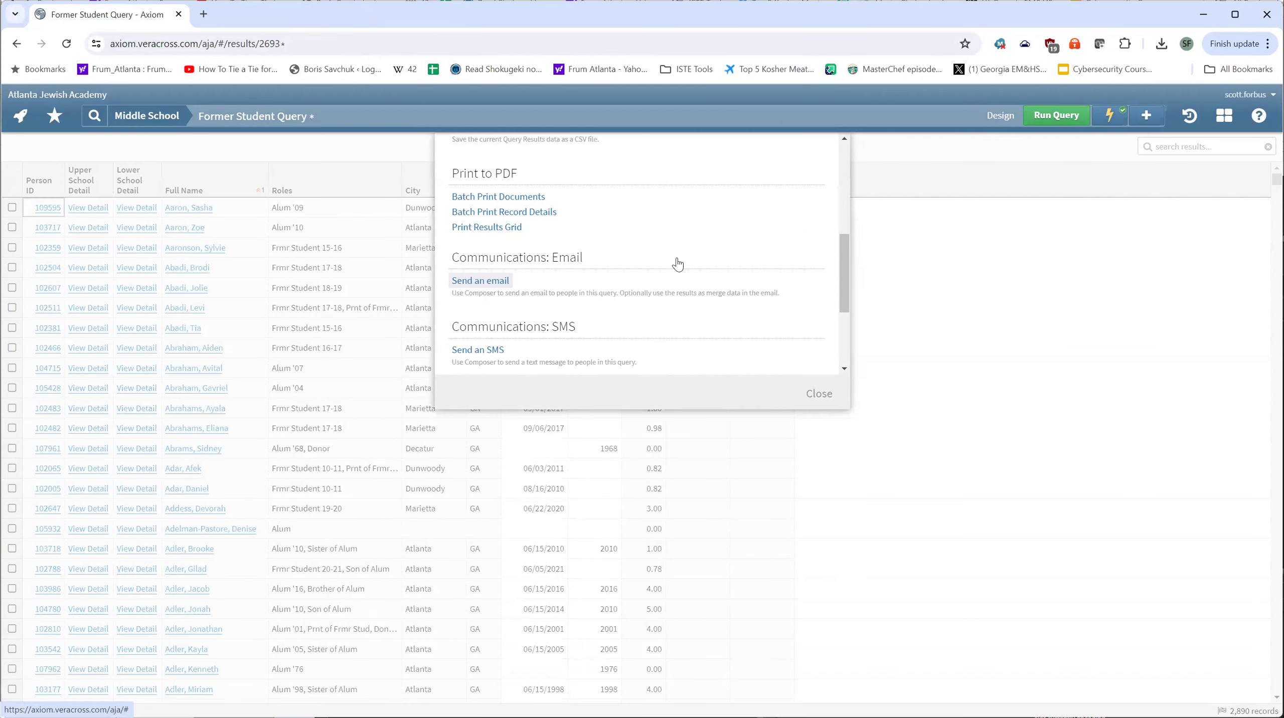
pyautogui.write('alu')
pyautogui.click(522, 333)
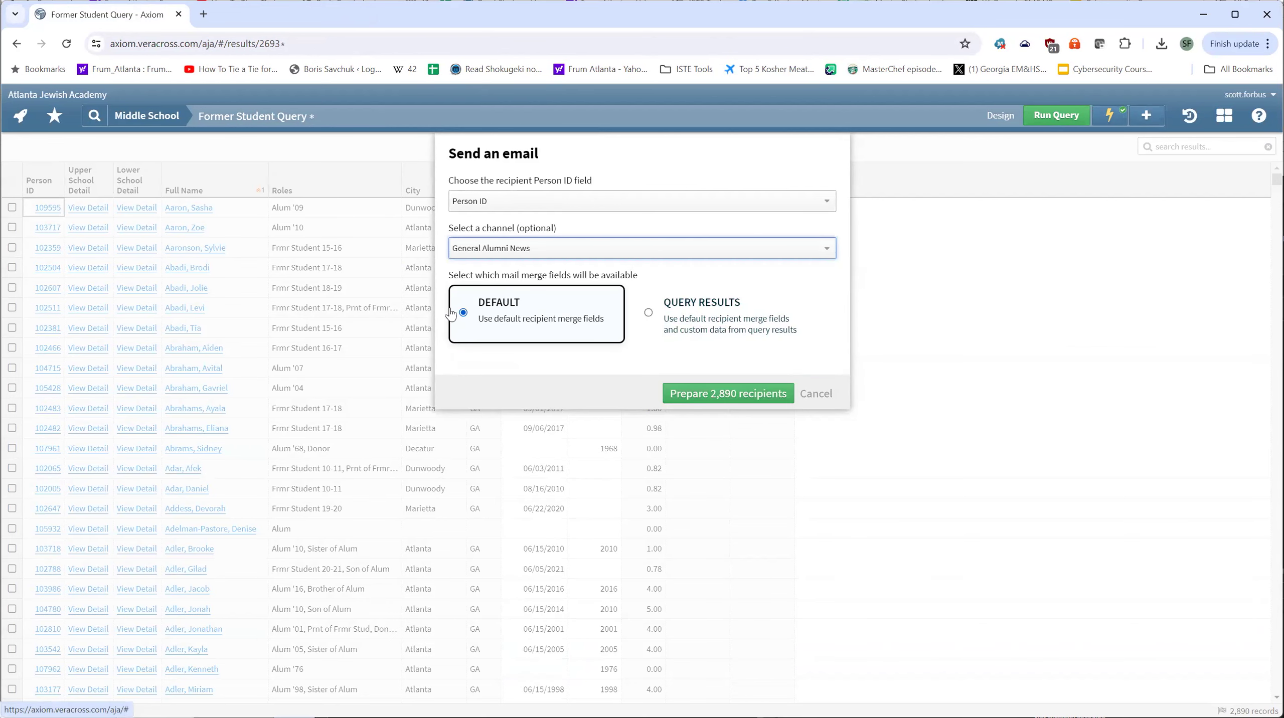
pyautogui.click(729, 322)
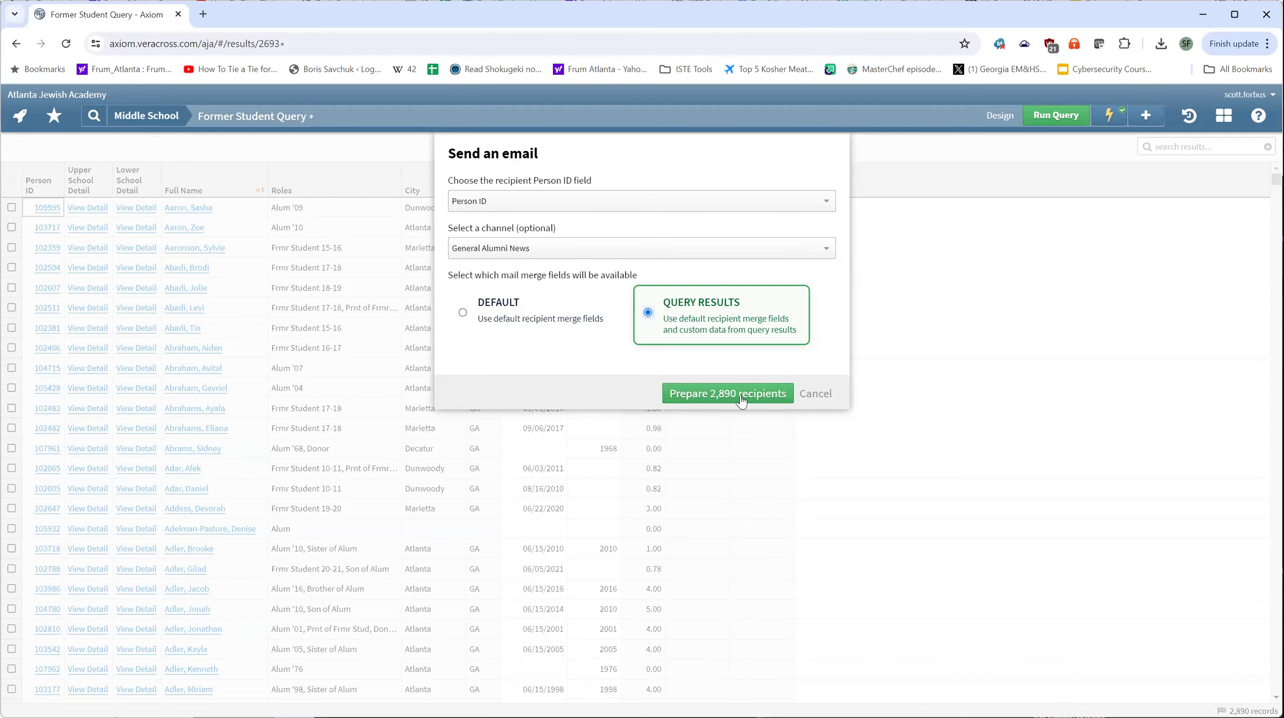
# Prepare the query's recipients, launch Composer and start a new email from scratch
pyautogui.click(753, 382)
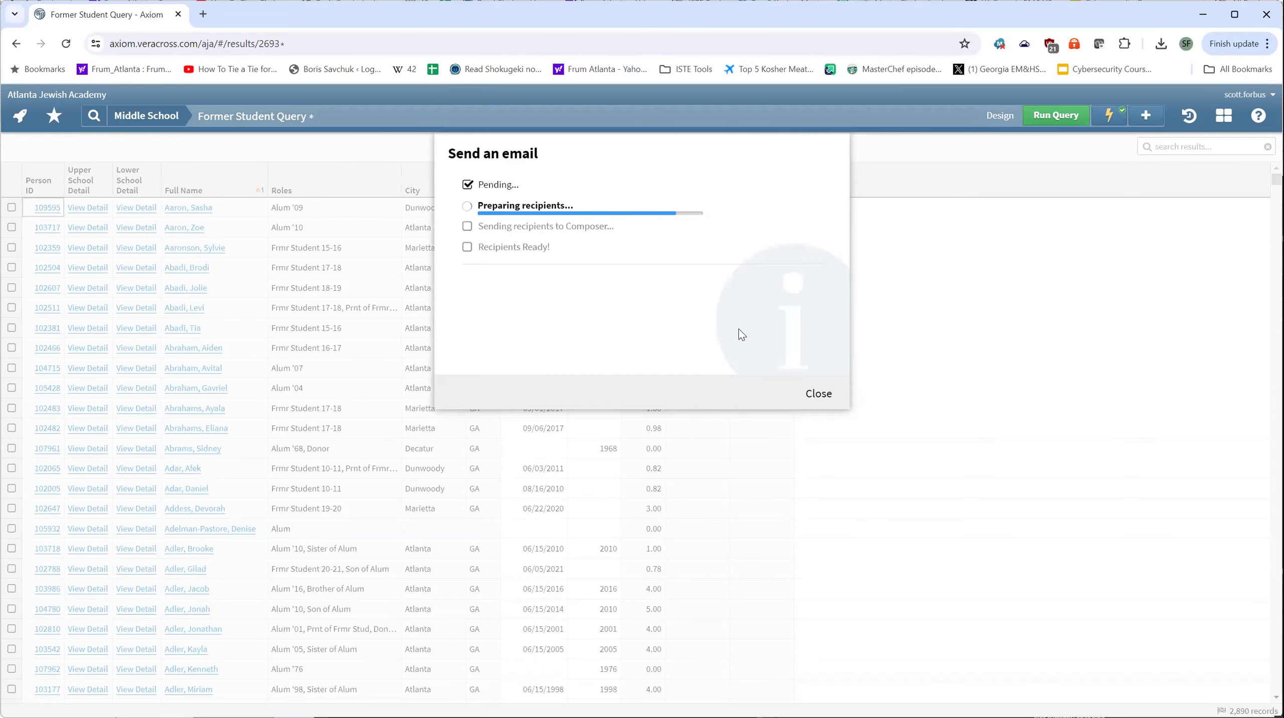
pyautogui.click(718, 320)
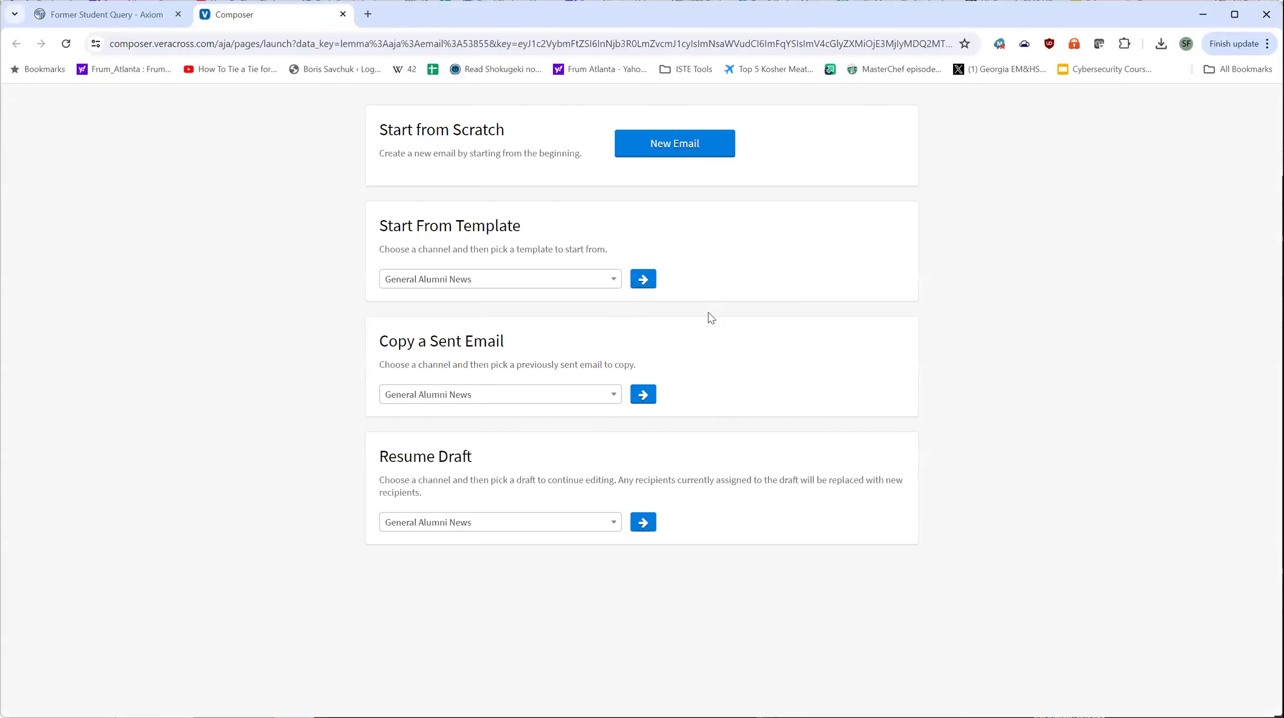
pyautogui.click(700, 129)
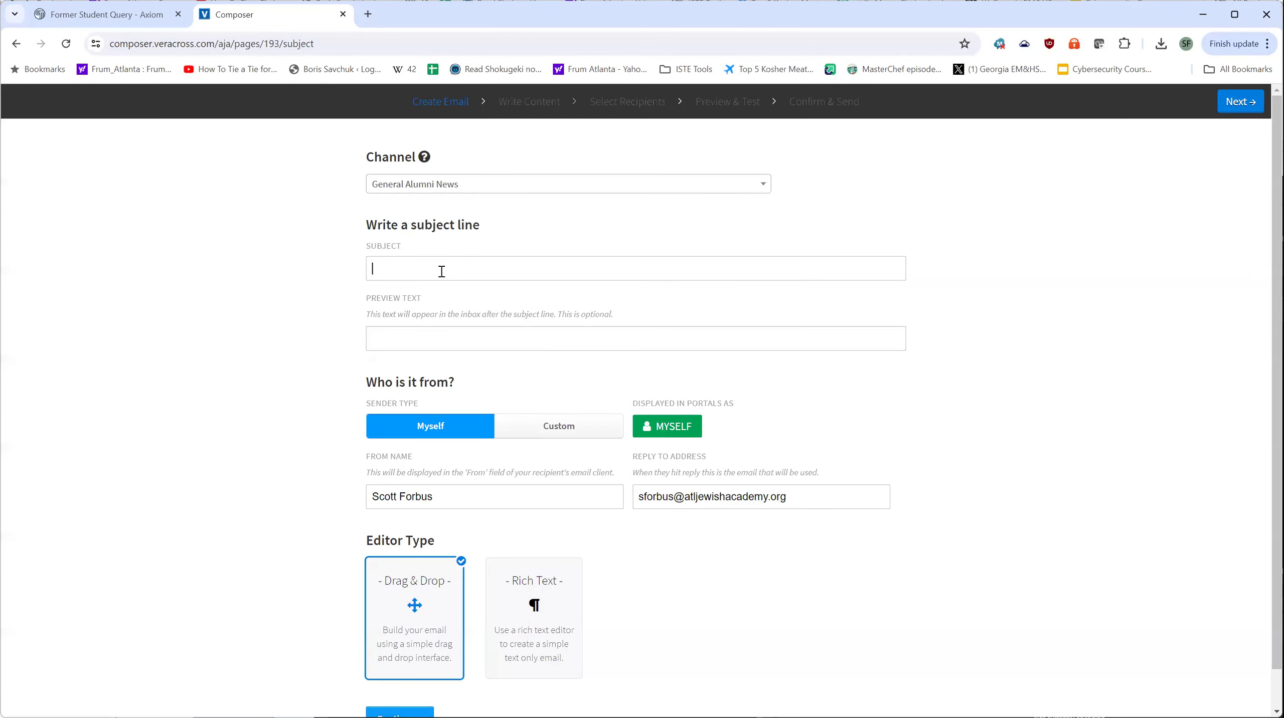
# Set the email's subject line to "Hello Alumni!" and continue to writing the content with the Drag & Drop editor
pyautogui.click(442, 272)
pyautogui.write('Hello Alumni!')
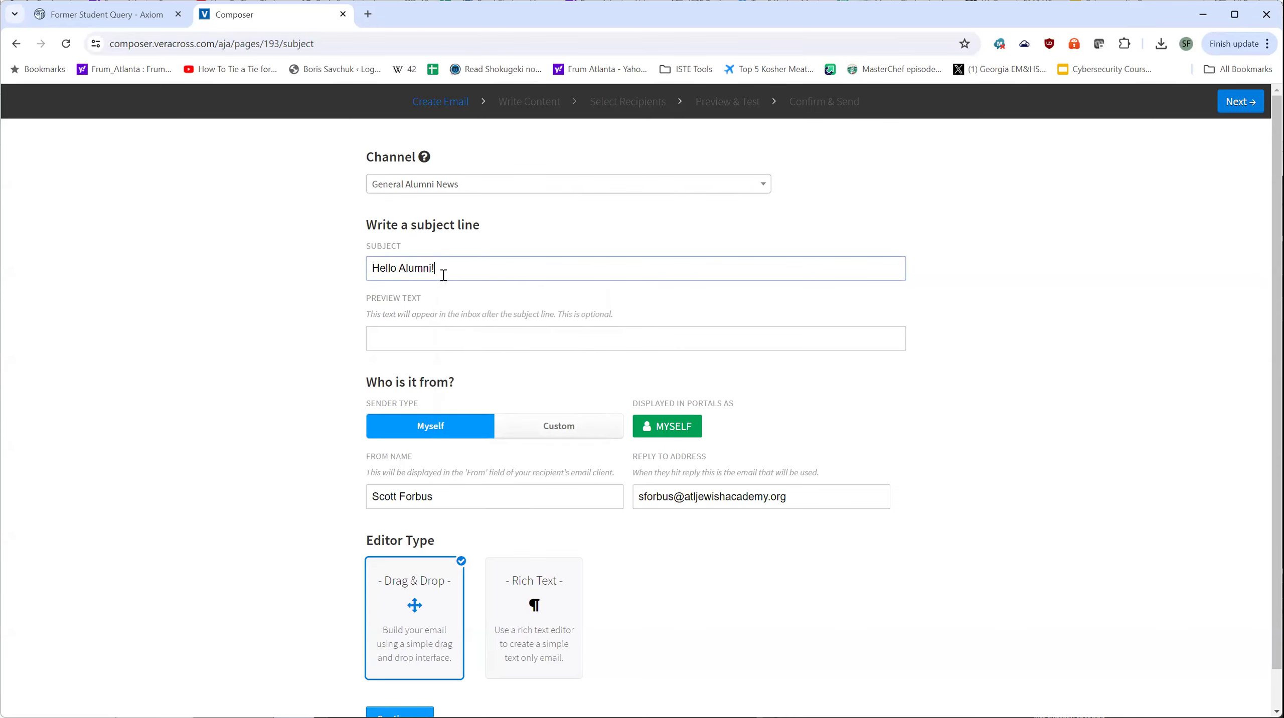
pyautogui.scroll(-1, 498, 453)
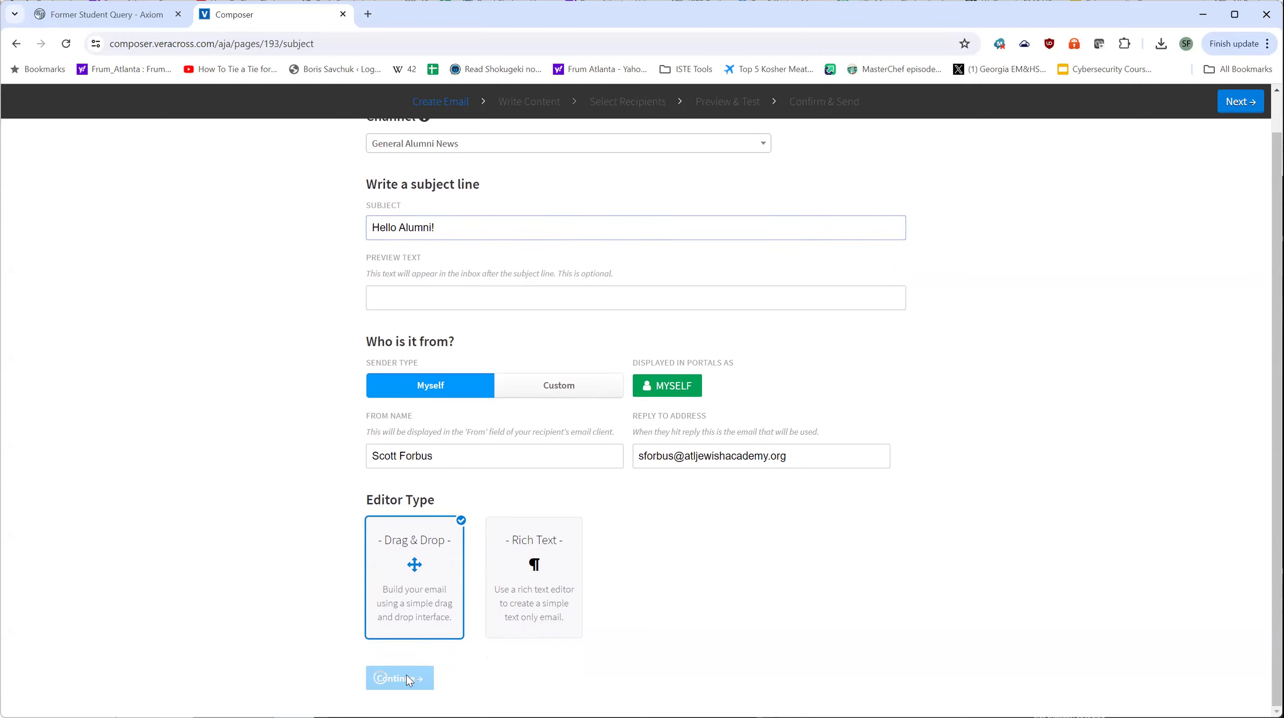
pyautogui.click(408, 679)
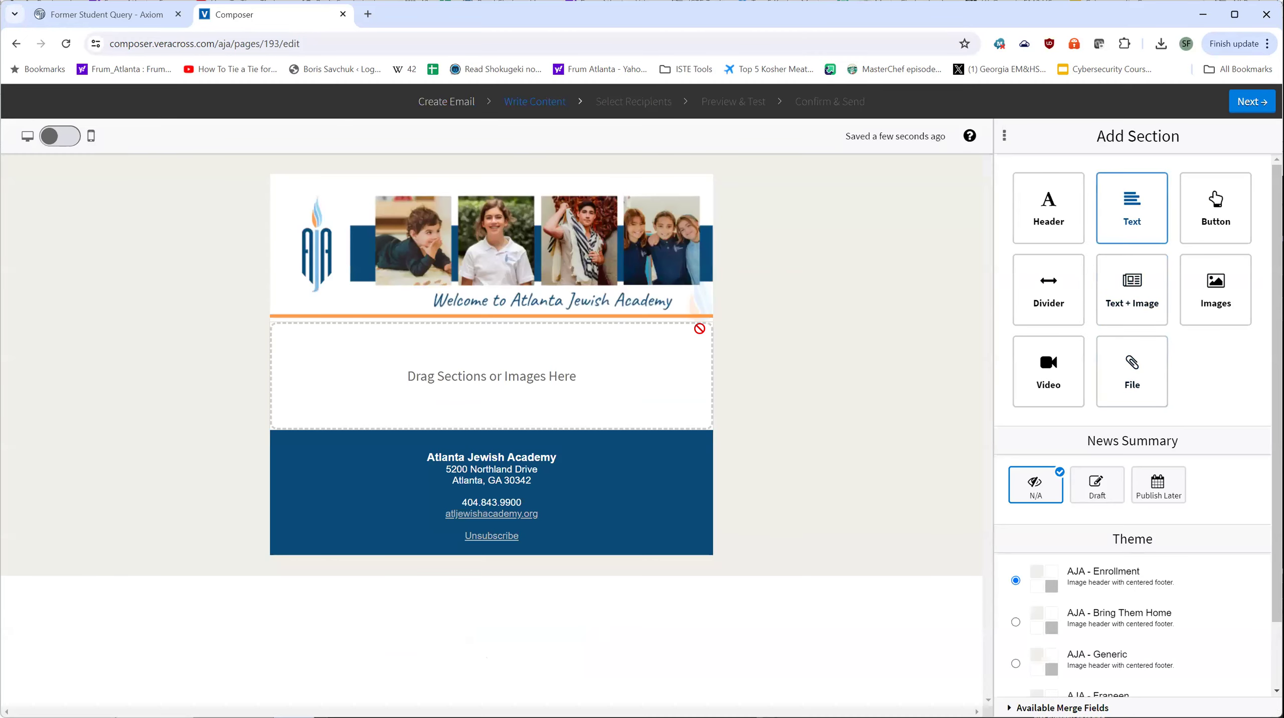
# Add a text section to the email body and show the available merge fields from the query results
pyautogui.moveTo(519, 332); pyautogui.dragTo(520, 352)
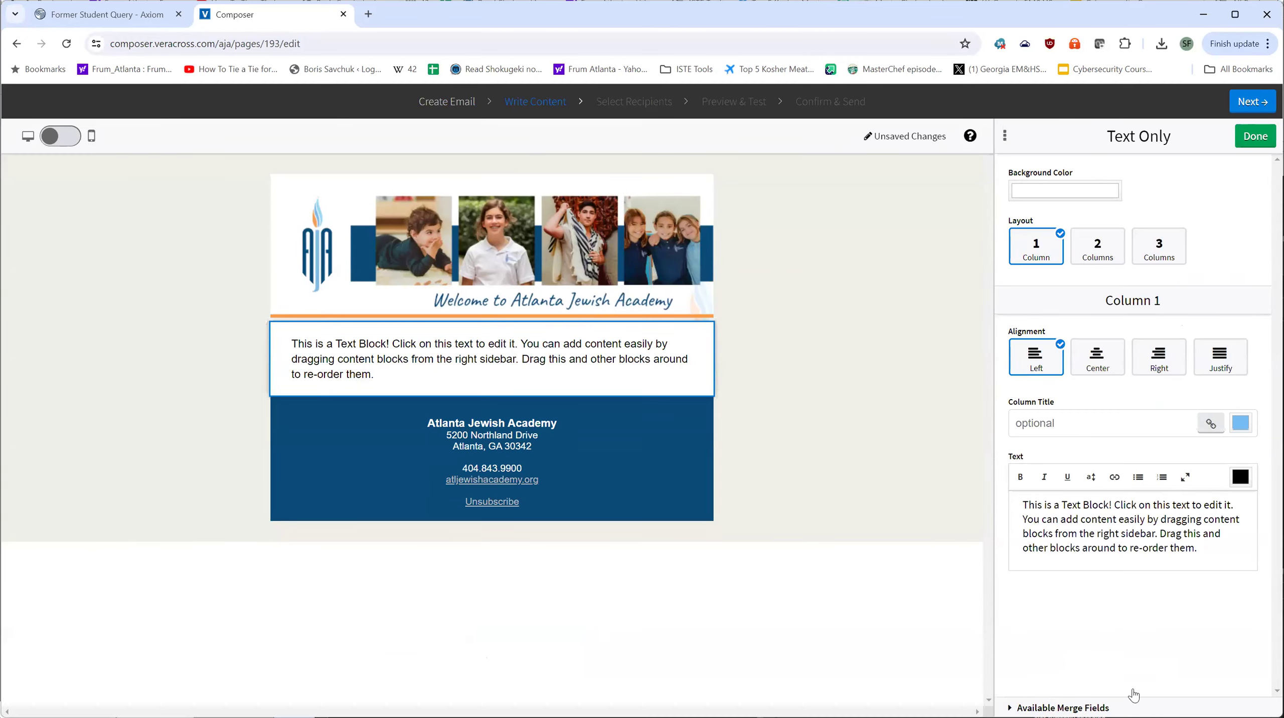
pyautogui.click(1061, 708)
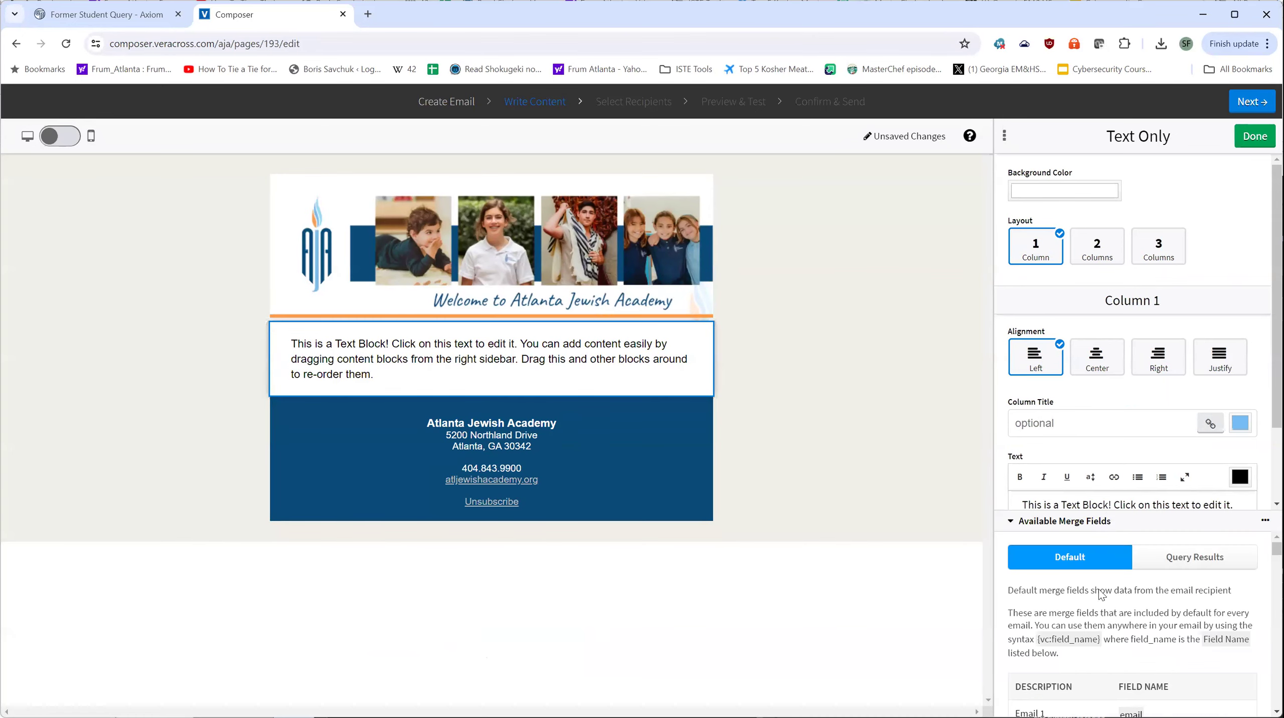
pyautogui.click(1181, 556)
pyautogui.scroll(-5, 1113, 642)
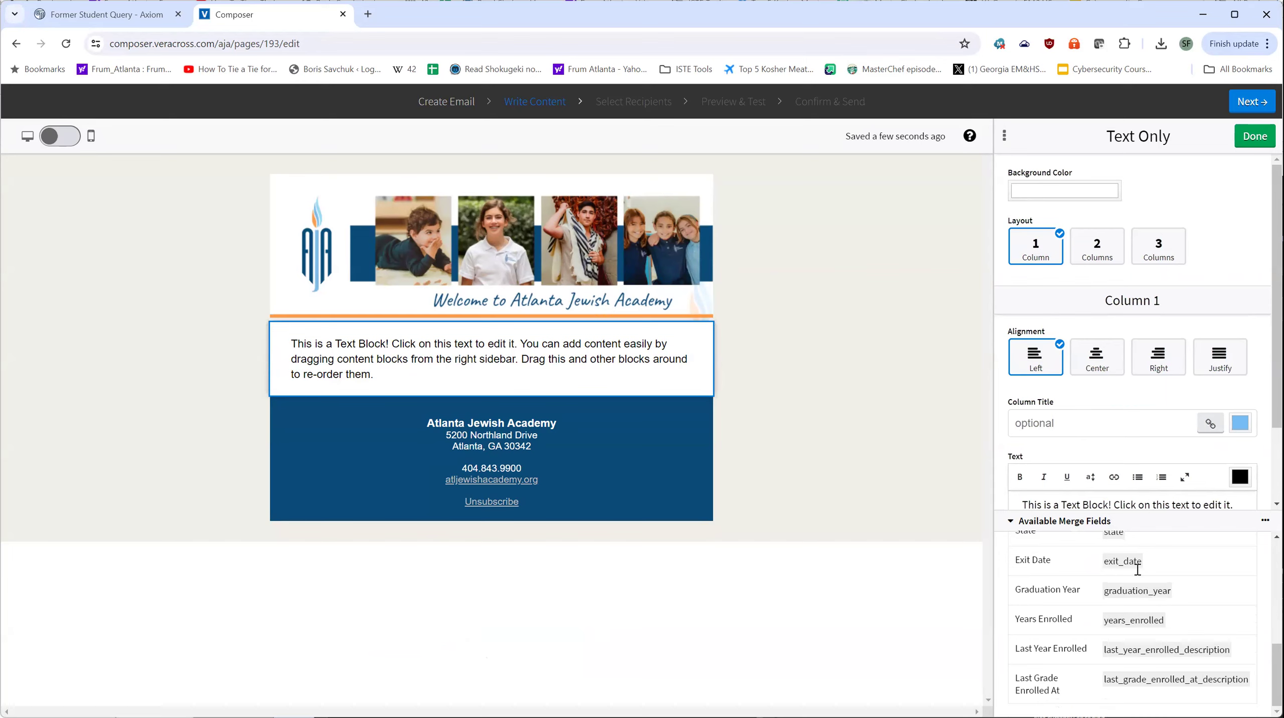
# Replace the section's placeholder text with the greeting "Dear {vc:first_name}," using the first_name merge field, followed by a blank line
pyautogui.click(1117, 503)
pyautogui.hotkey('ctrl', 'a')
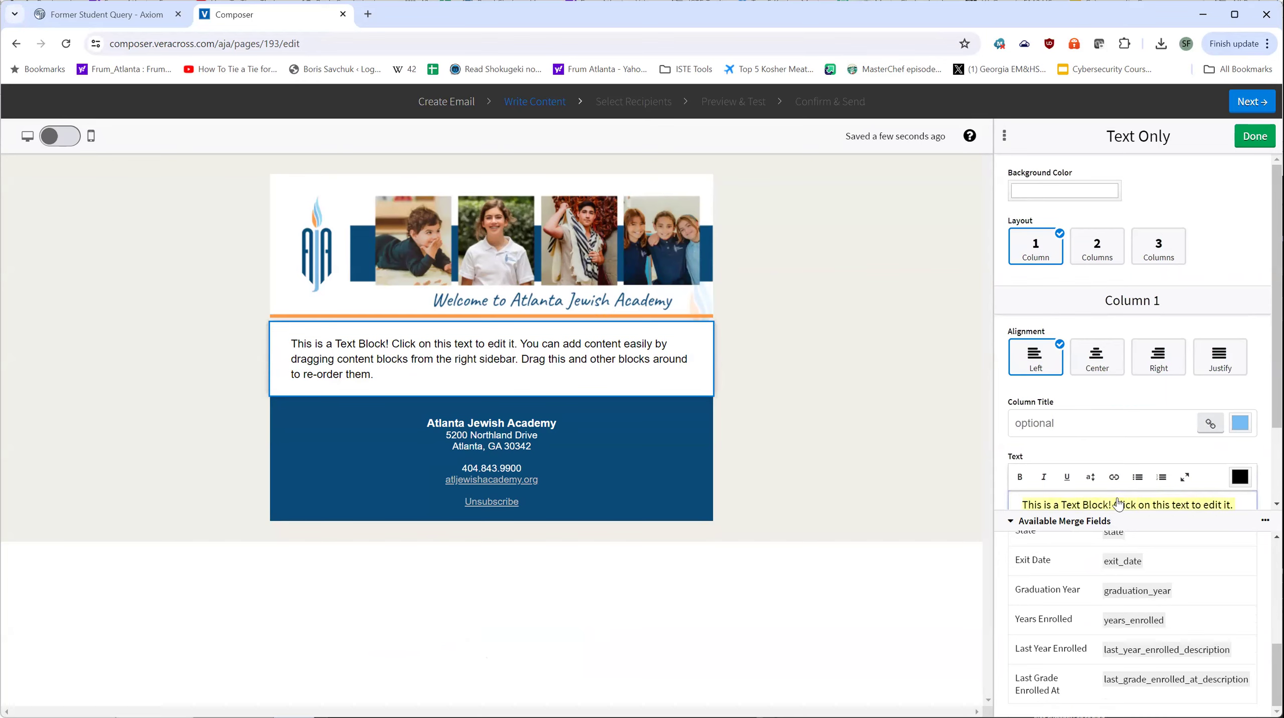
pyautogui.write('Dear {vc:f')
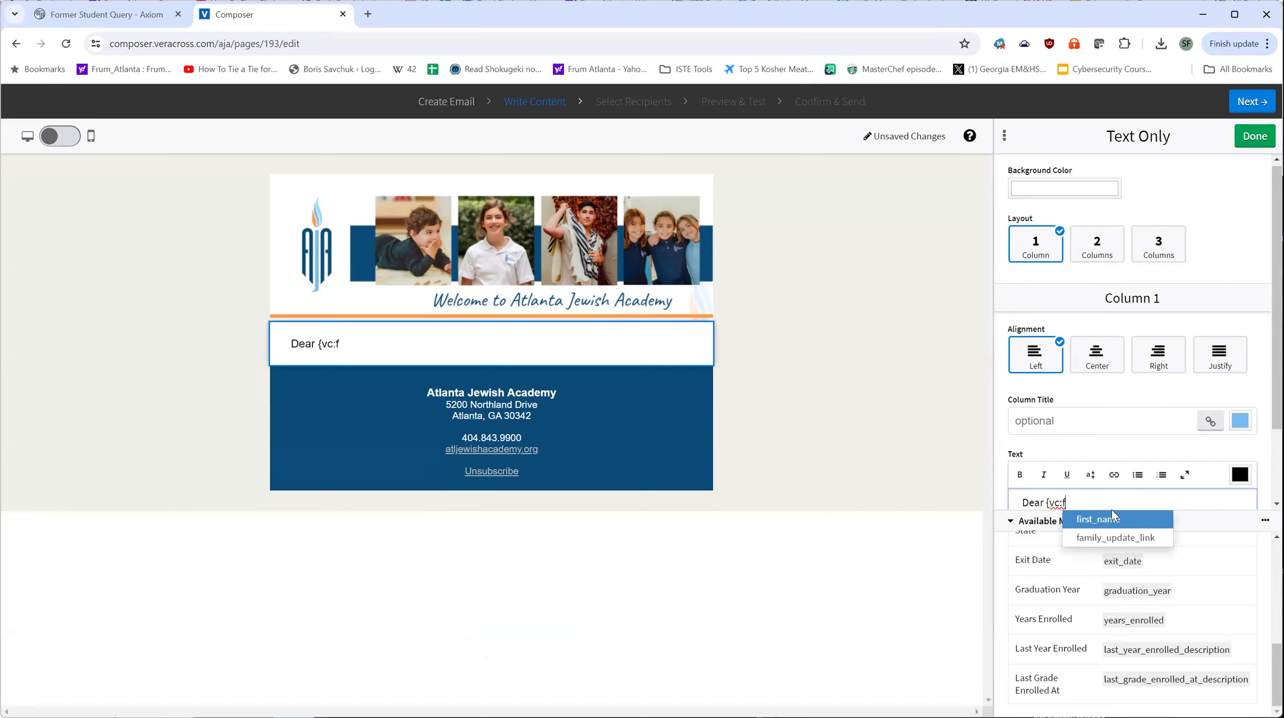
pyautogui.click(1120, 521)
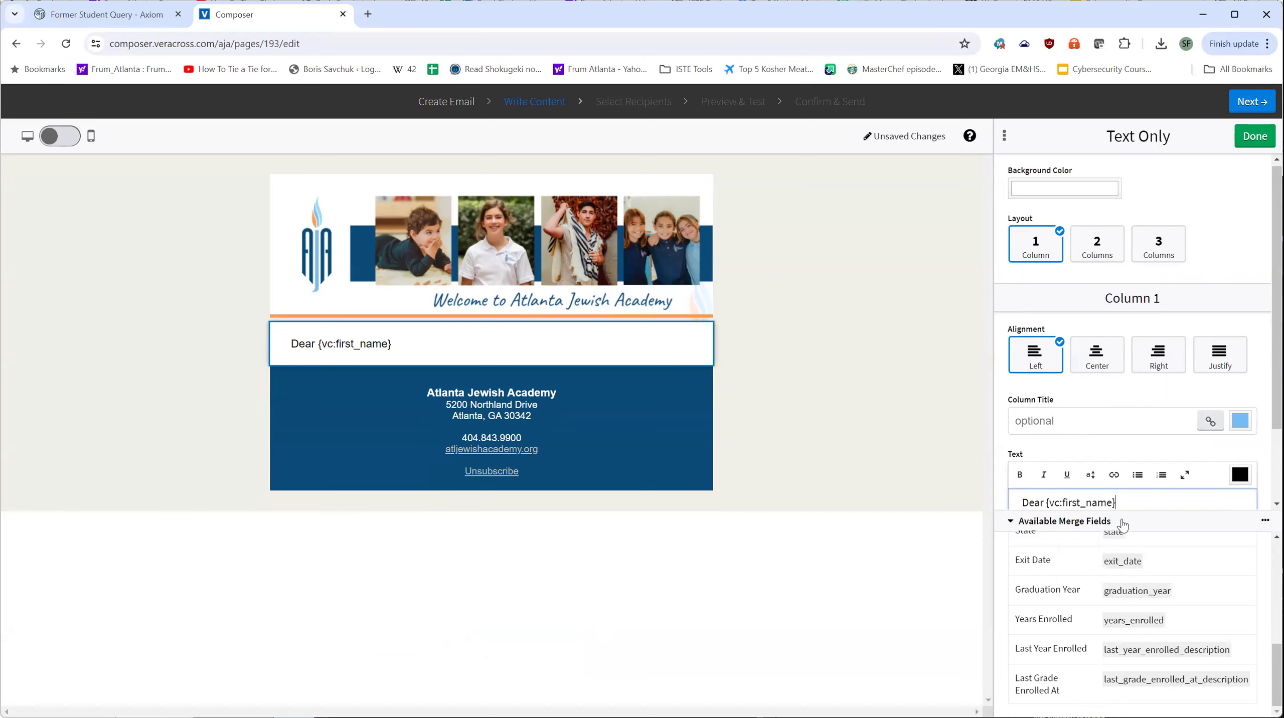
pyautogui.write(',')
pyautogui.press('Return')
pyautogui.press('Return')
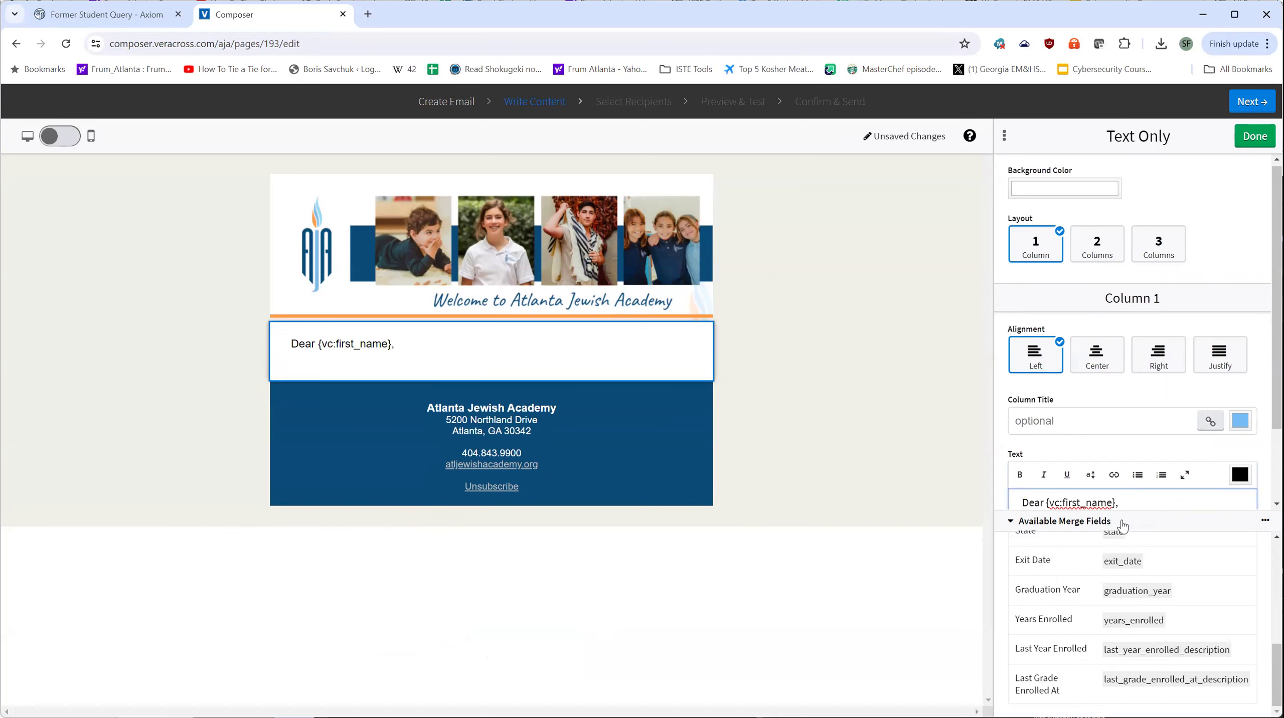
# Write "We are so proud that you graduated from AJA in {vc:graduation_year}." below the greeting, using the graduation_year merge field
pyautogui.write('We are so')
pyautogui.write(' pro')
pyautogui.press('BackSpace')
pyautogui.write('ro')
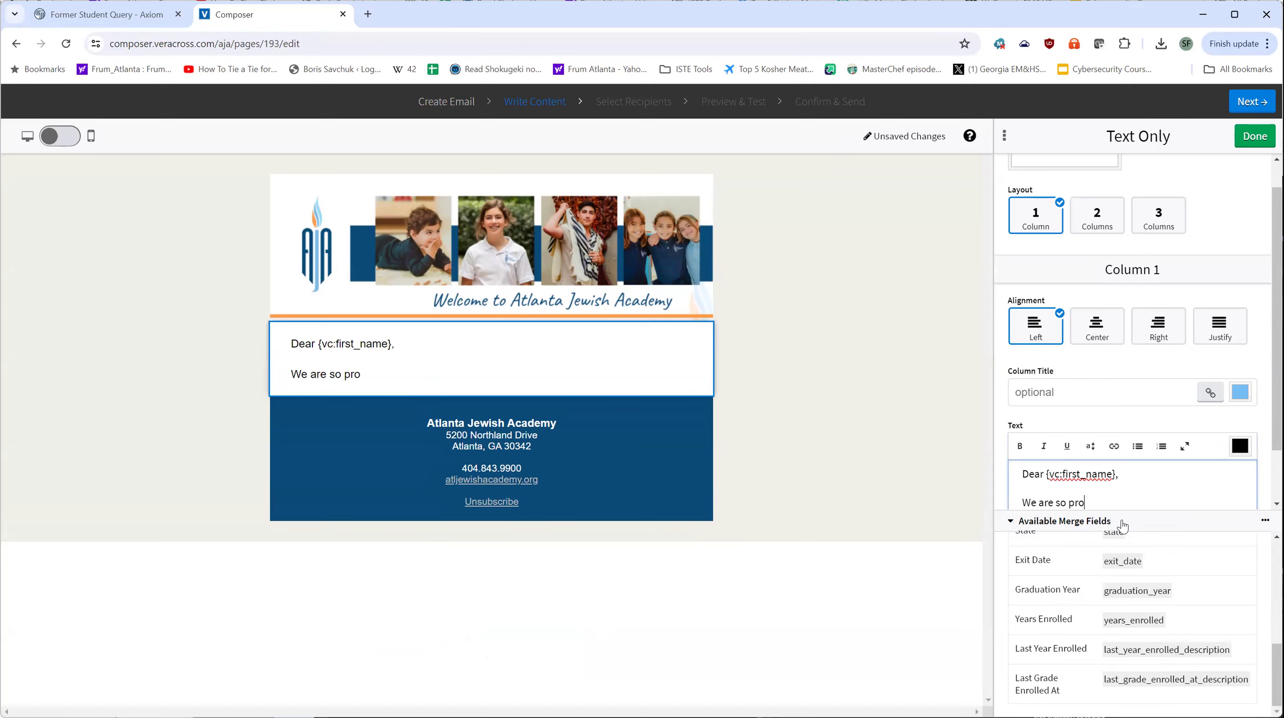
pyautogui.write('ud that you graduated')
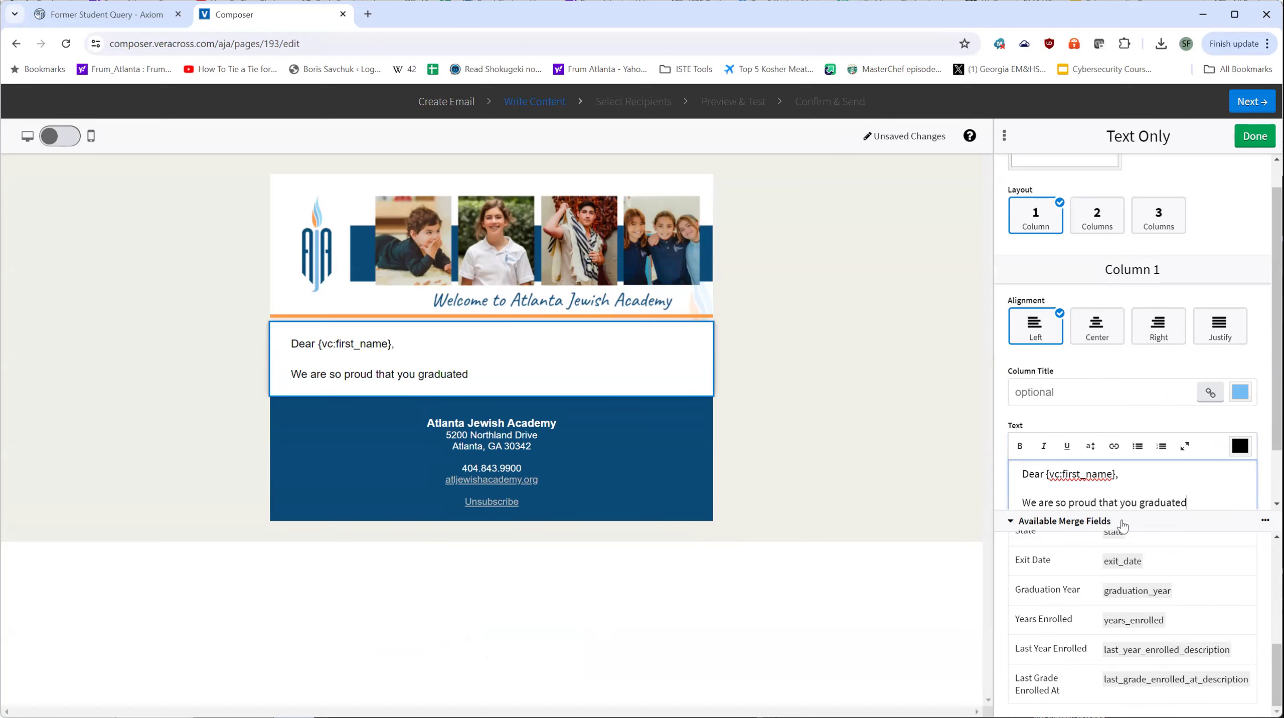
pyautogui.write(' from AJA in ')
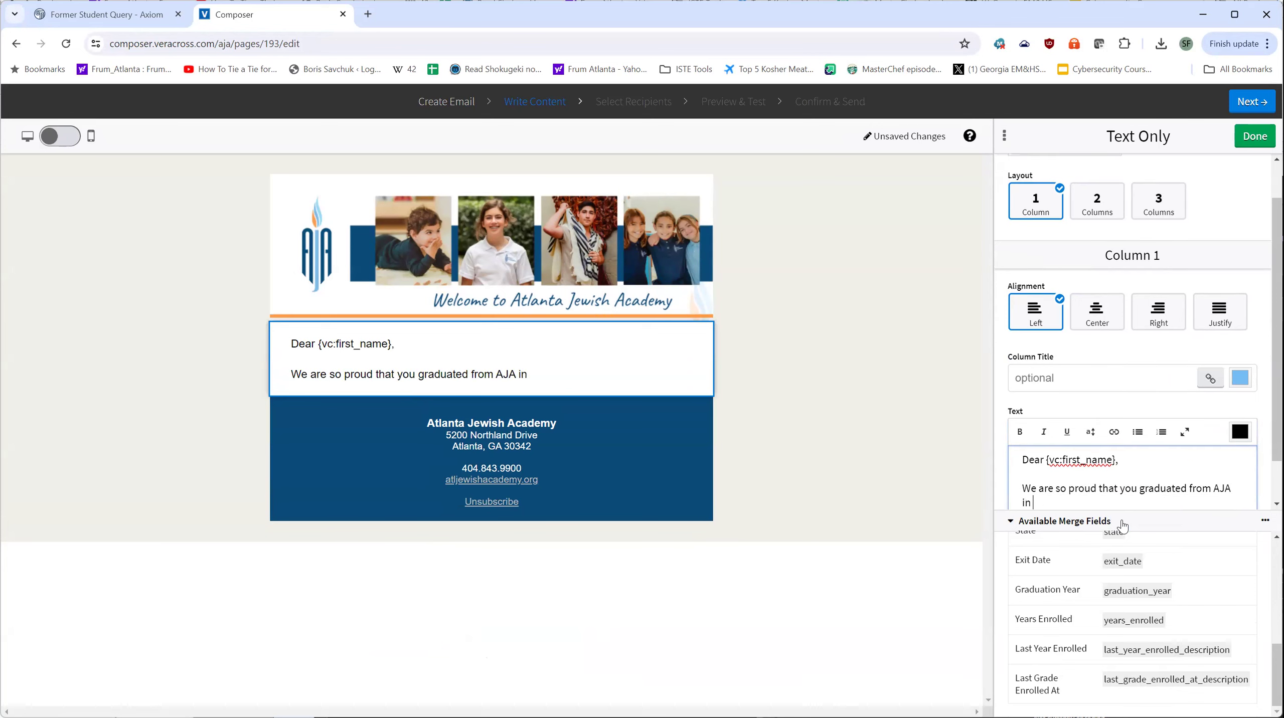
pyautogui.write('{vc:gr')
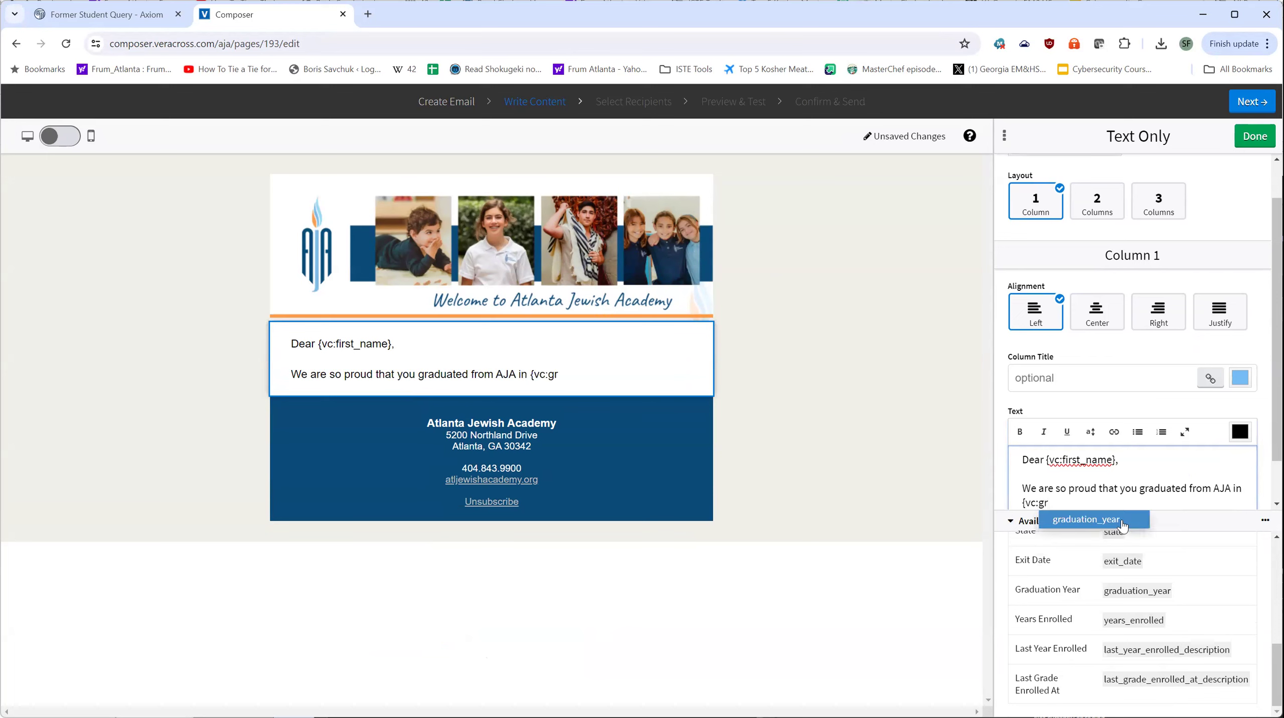
pyautogui.click(1122, 523)
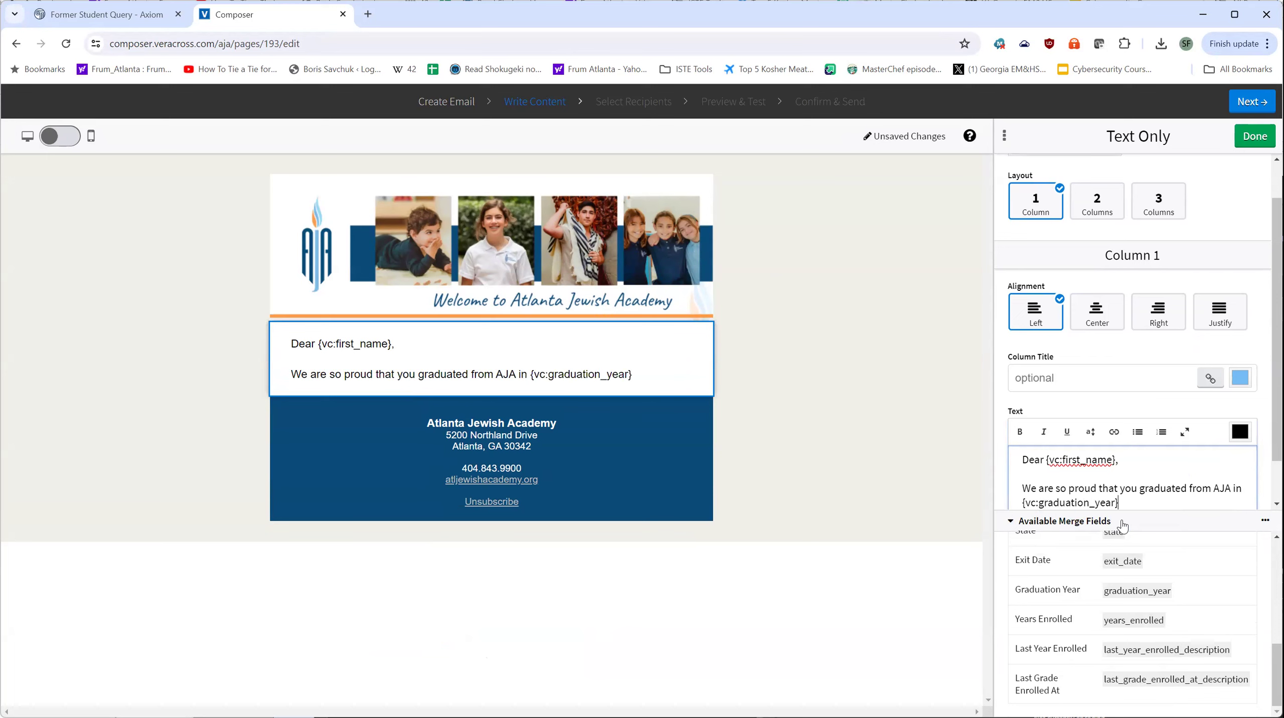
pyautogui.write('.')
# Add the paragraph "Please let us know if there are any additional information points you want to share." and finish editing the text section
pyautogui.press('Return')
pyautogui.write('Please')
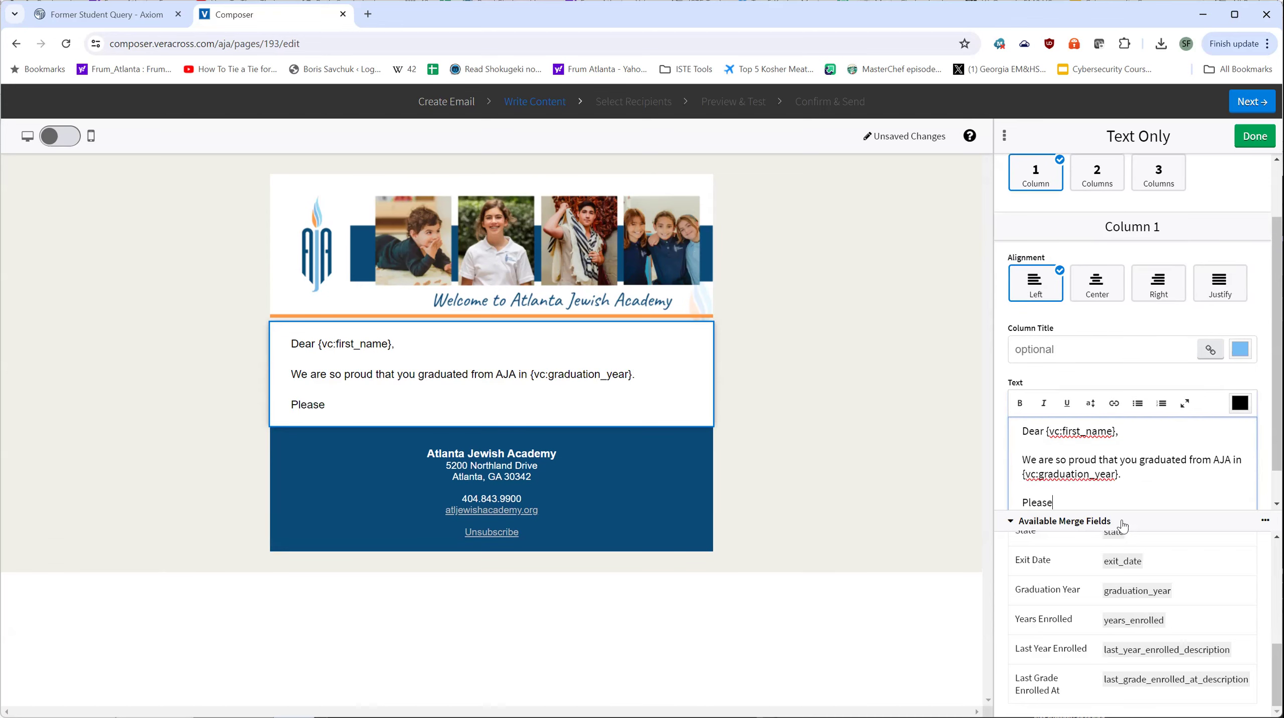
pyautogui.write(' let us know if there ')
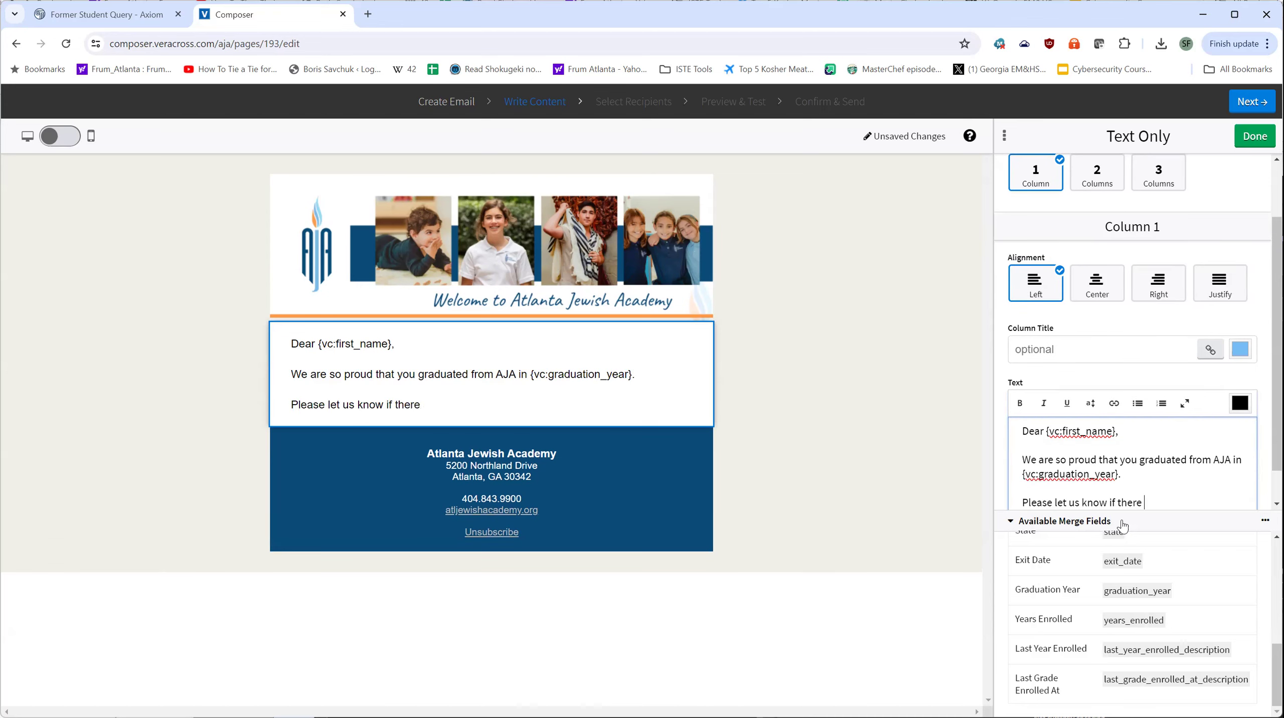
pyautogui.write('are any additional ')
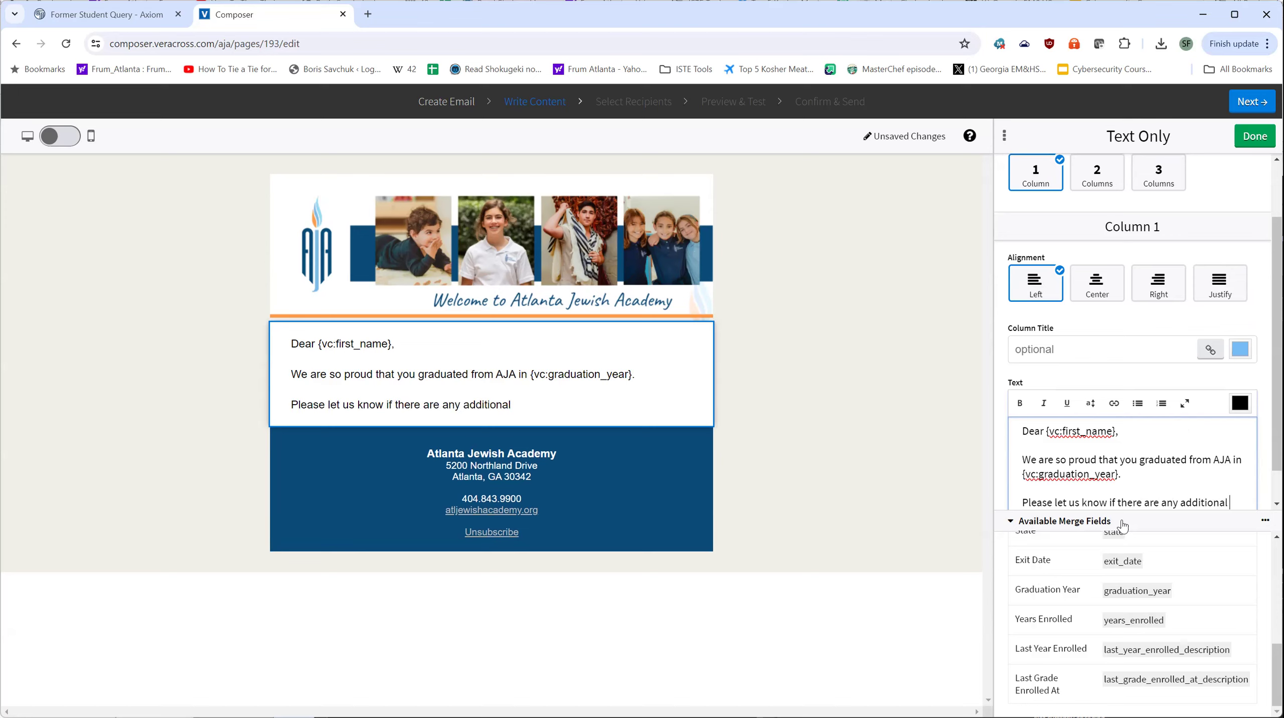
pyautogui.write('informatio')
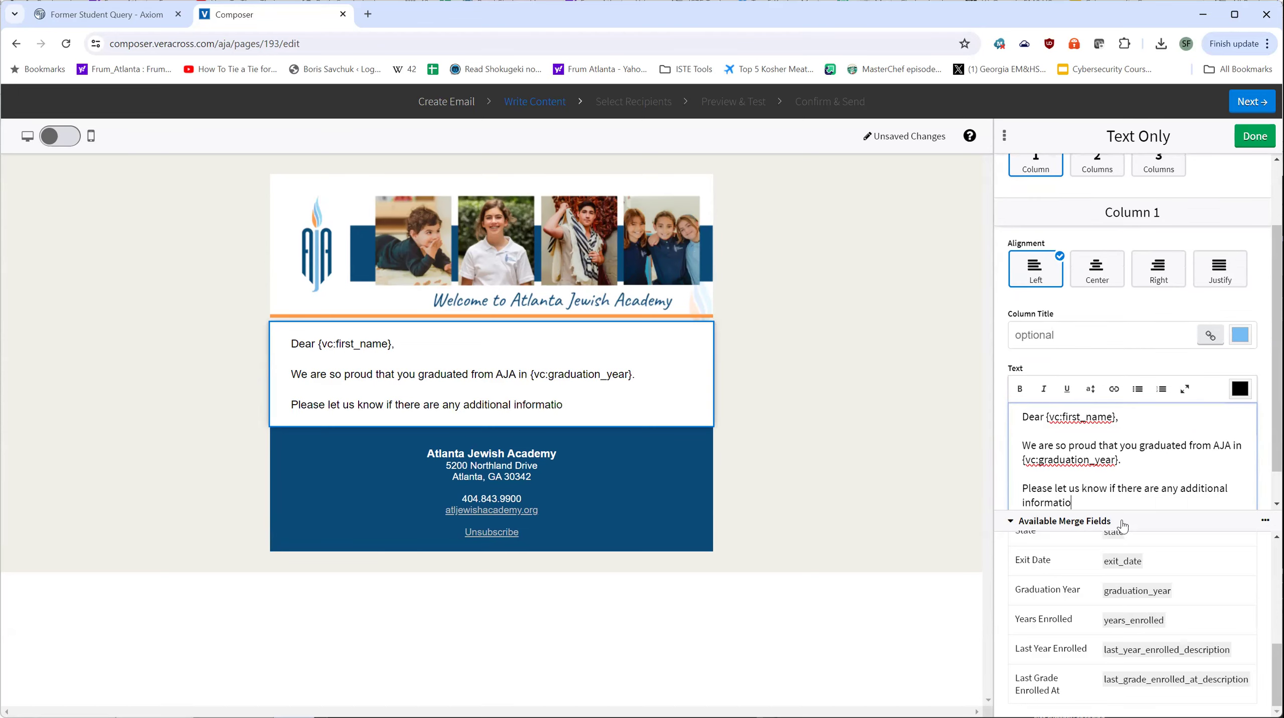
pyautogui.write('n points you want to share.')
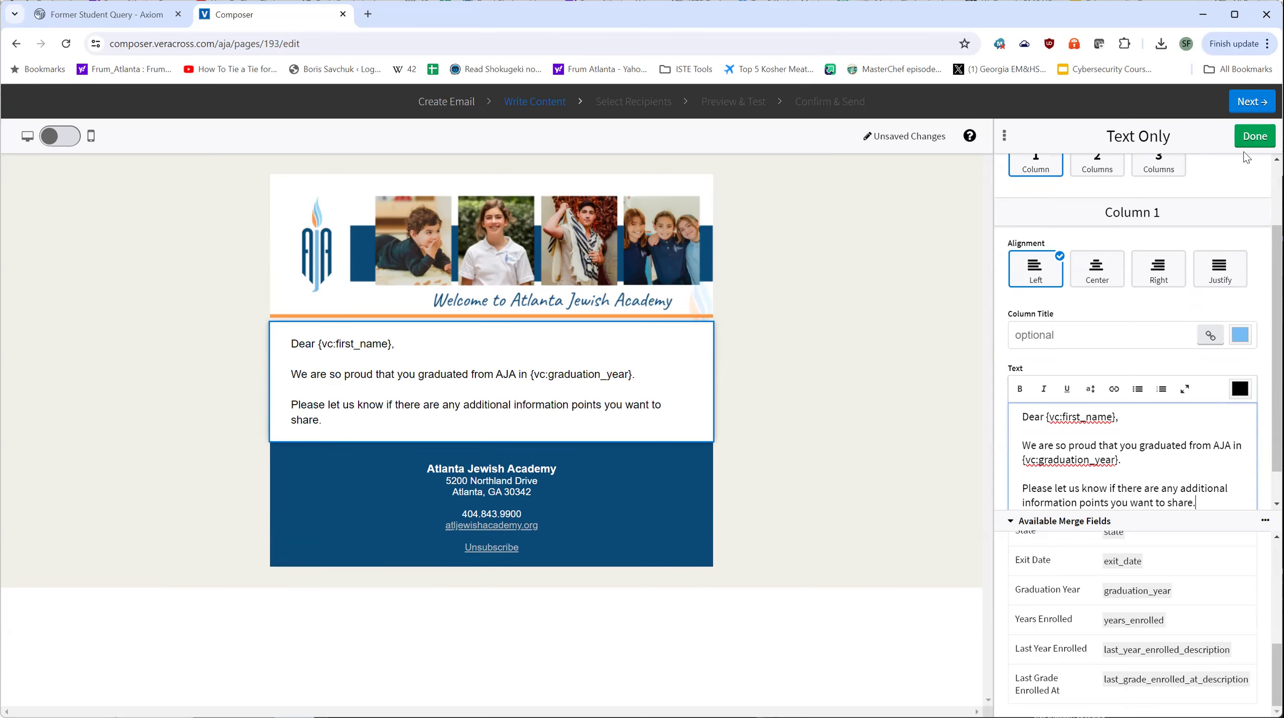
pyautogui.click(1255, 137)
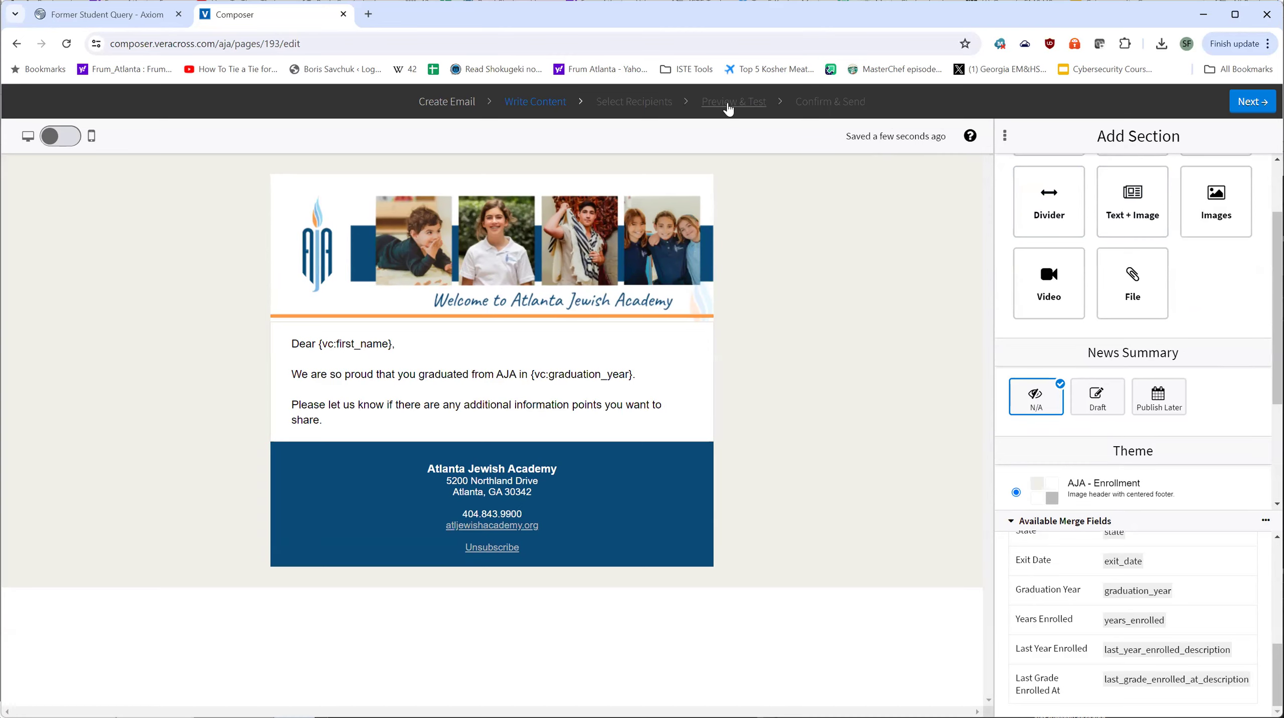
# Preview the email for the first recipient and check the merged first name and graduation year
pyautogui.click(765, 115)
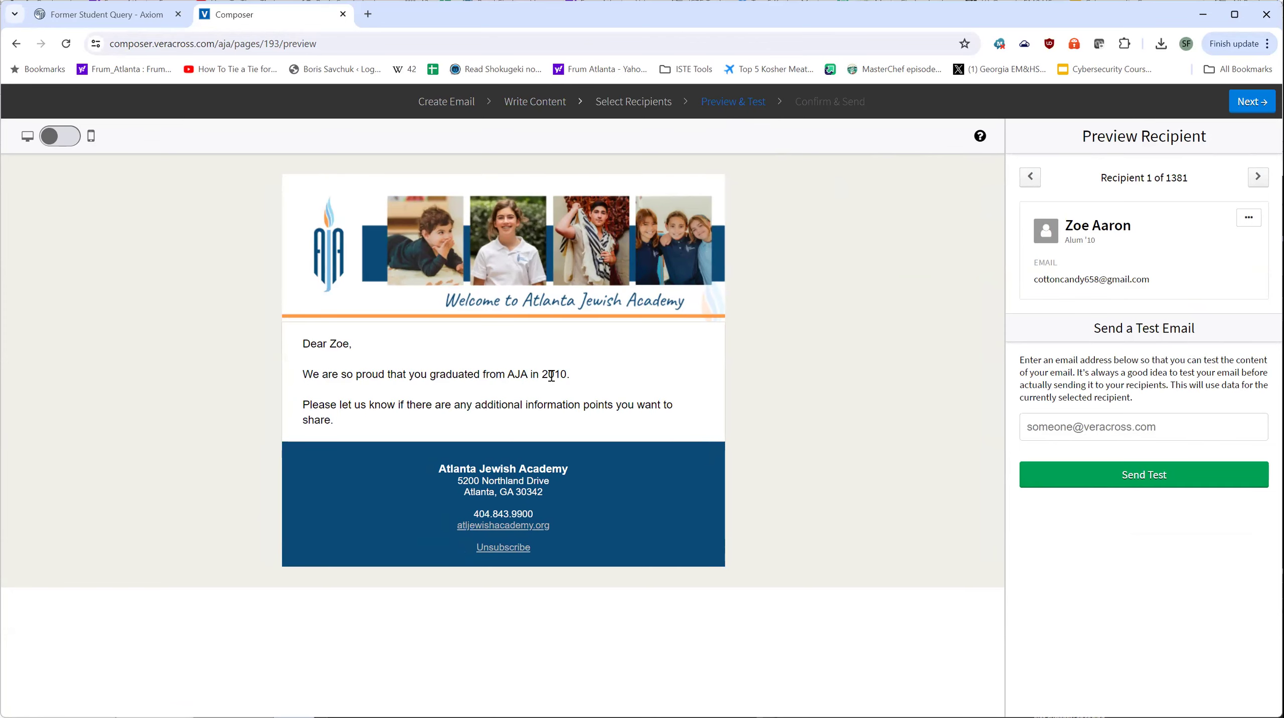
pyautogui.click(1029, 428)
# Review the email's recipient selection and the summary on the Confirm & Send page
pyautogui.click(624, 102)
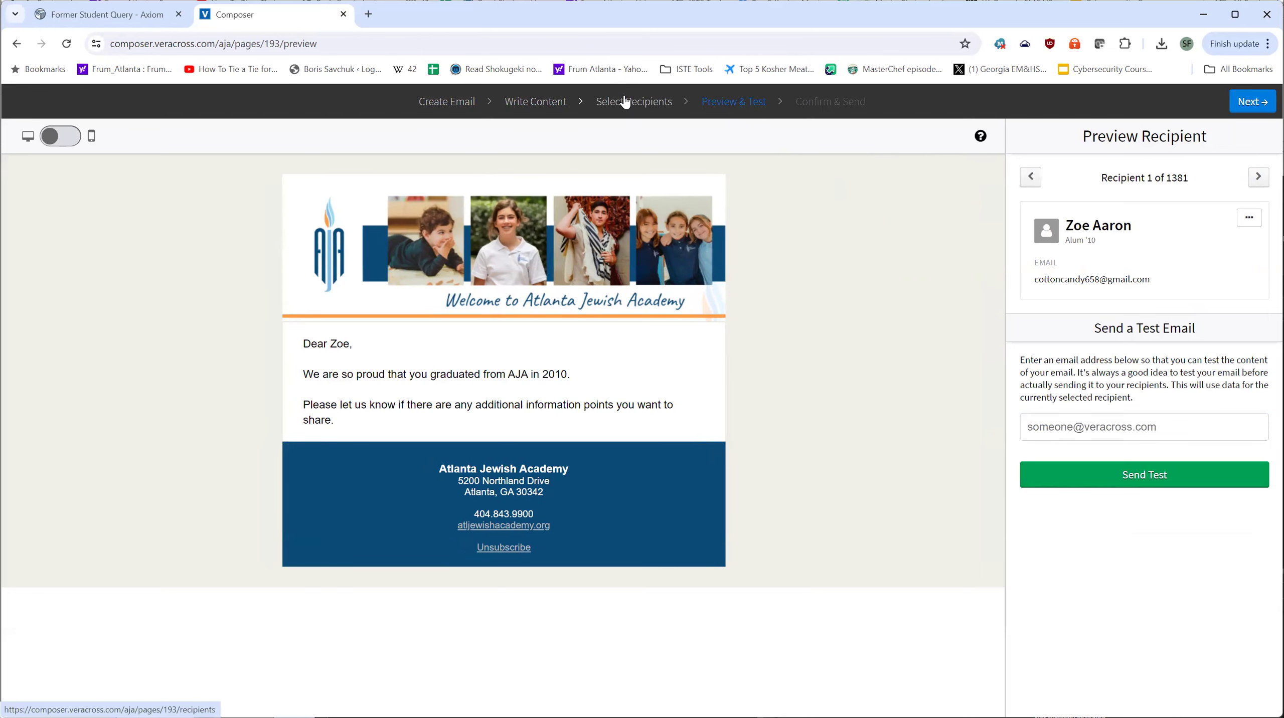
pyautogui.click(654, 107)
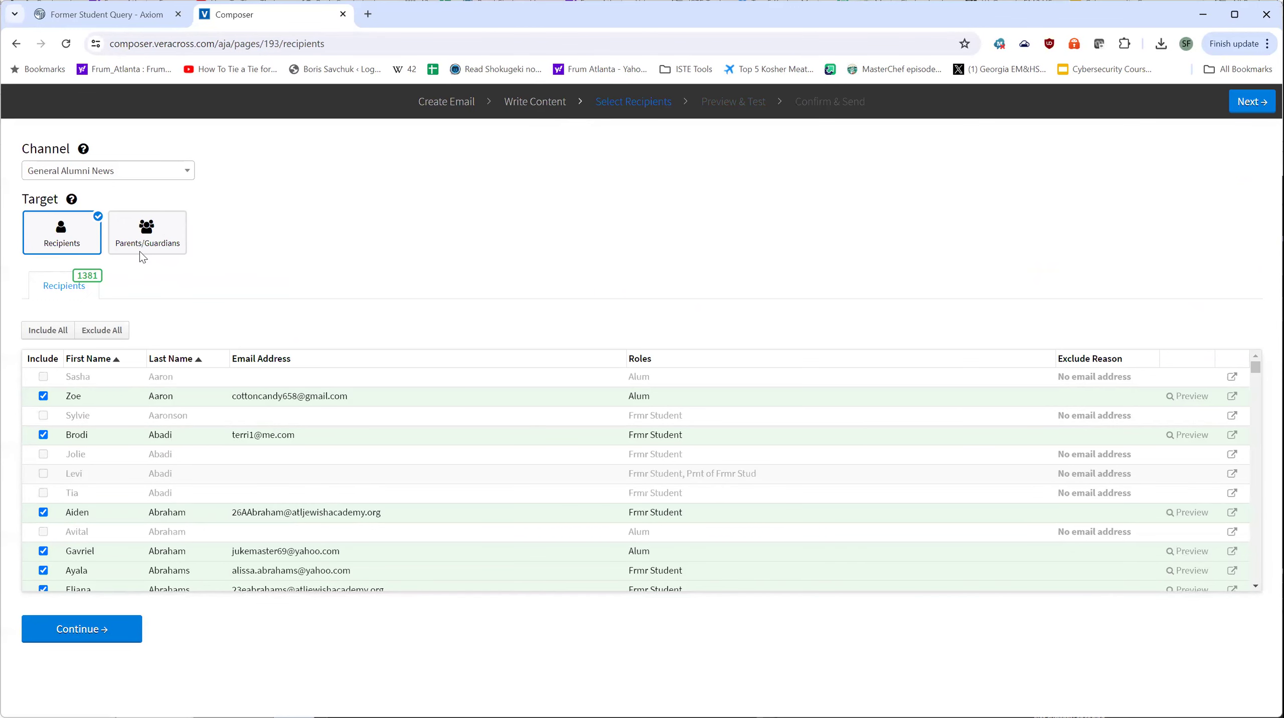
pyautogui.click(851, 107)
pyautogui.scroll(-8, 577, 312)
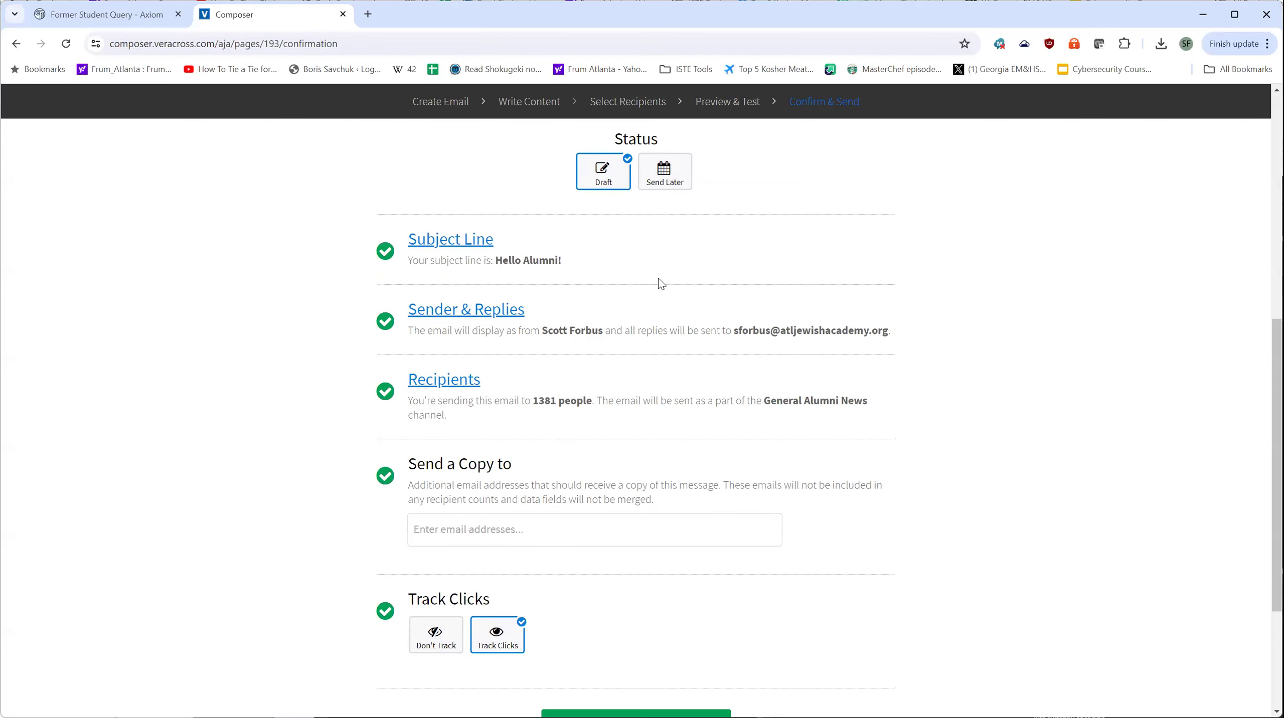